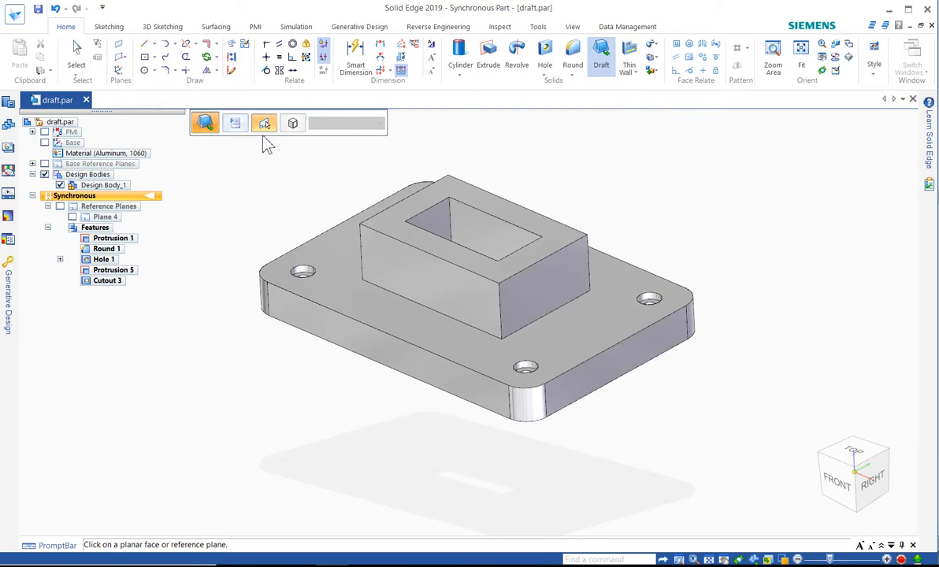
Start a draft from the plane at the underside of the base plate, keeping the From plane draft type
{"action": "left_click", "coordinate": [367, 371]}
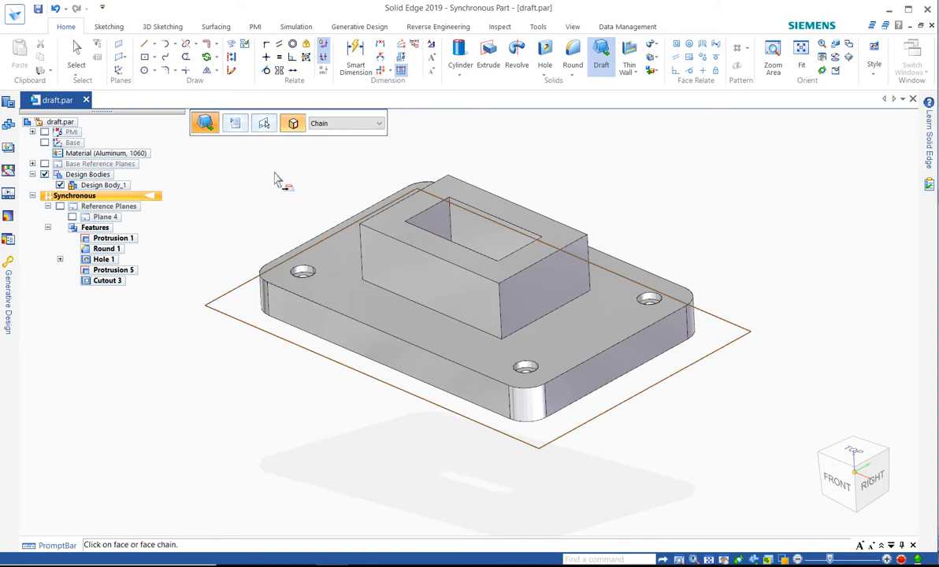
{"action": "left_click", "coordinate": [235, 125]}
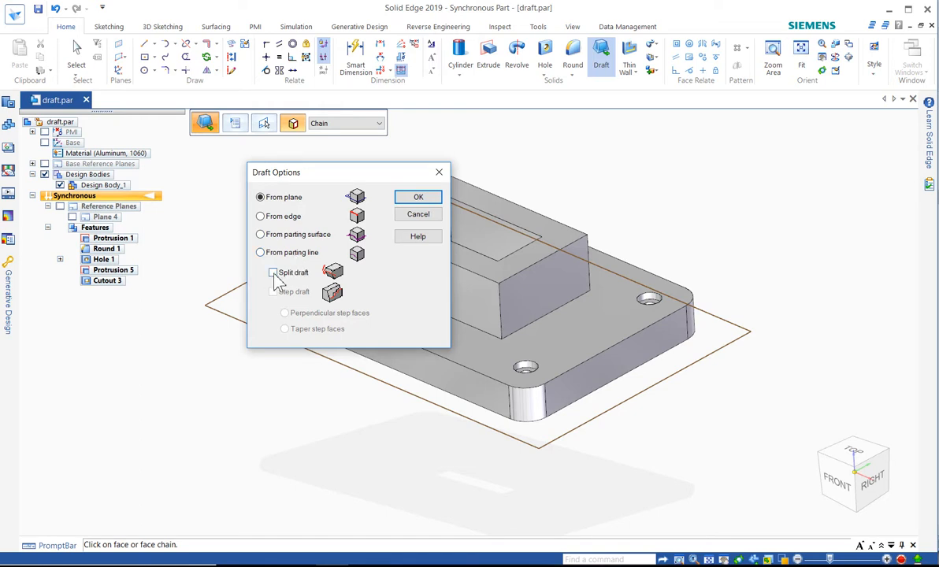
{"action": "left_click", "coordinate": [422, 201]}
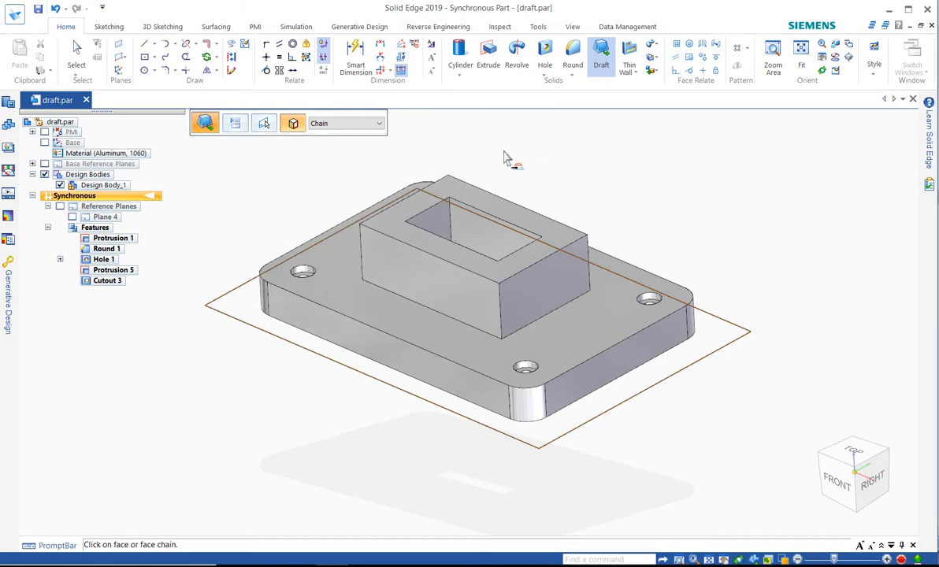
Try selecting all faces normal to the draft plane as the faces to draft
{"action": "left_click", "coordinate": [341, 126]}
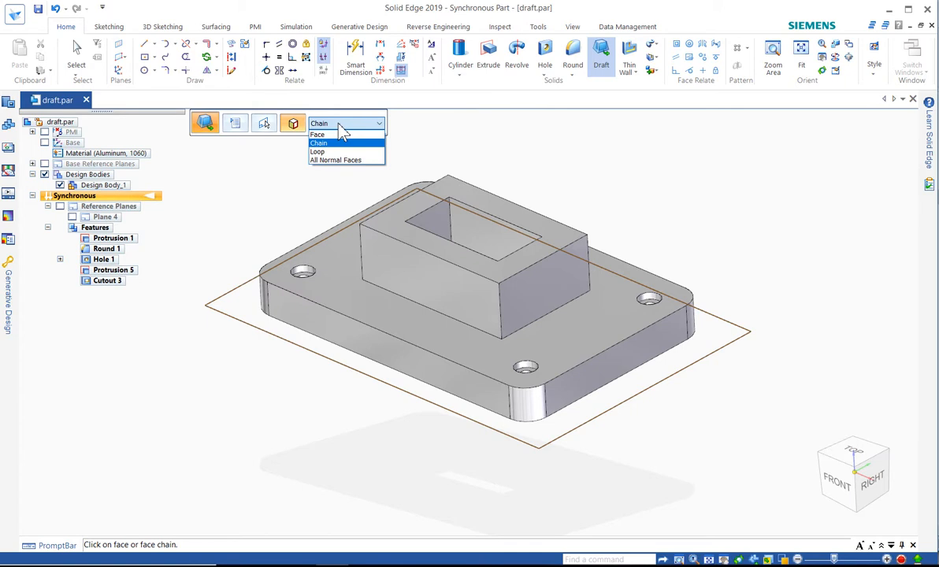
{"action": "left_click", "coordinate": [338, 160]}
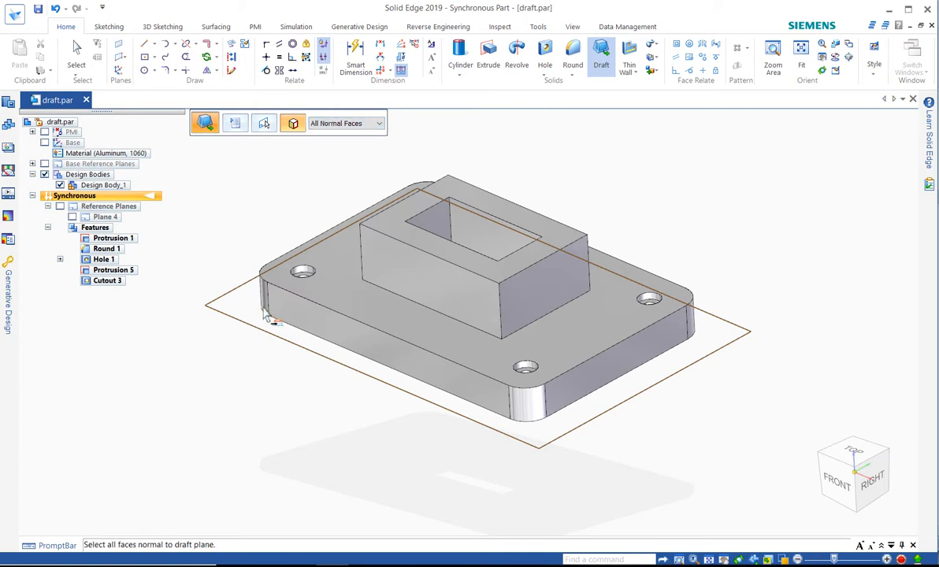
{"action": "left_click", "coordinate": [267, 318]}
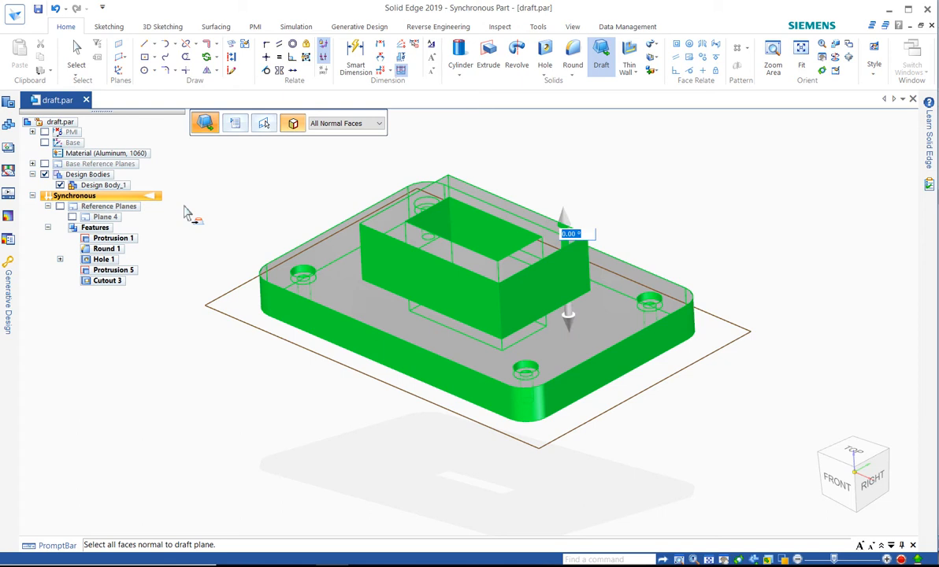
{"action": "left_click", "coordinate": [322, 321]}
Draft the base plate's outer side faces as a chain by 30°, flipping the direction so they taper inward toward the top
{"action": "left_click", "coordinate": [349, 125]}
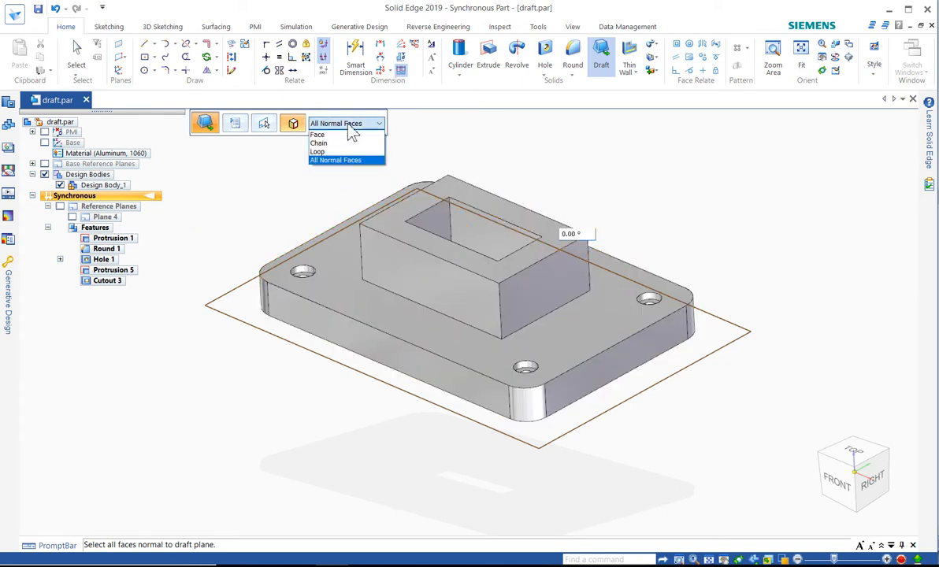
{"action": "left_click", "coordinate": [332, 143]}
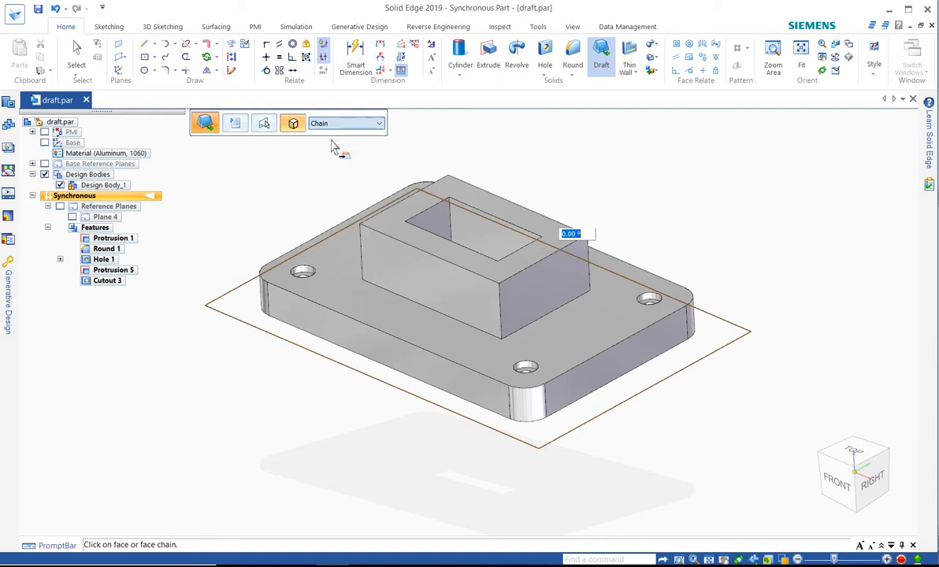
{"action": "left_click", "coordinate": [266, 290]}
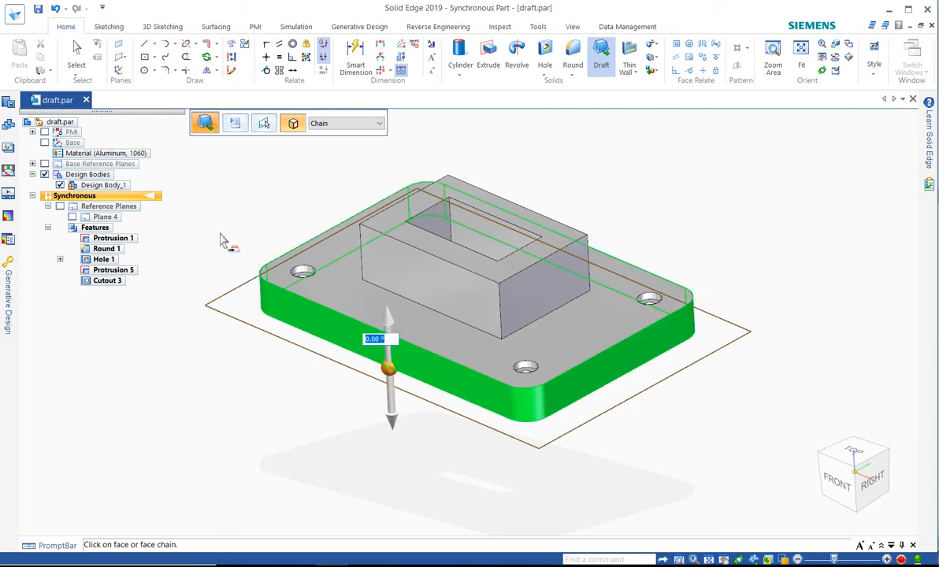
{"action": "type", "text": "30"}
{"action": "key", "text": "Return"}
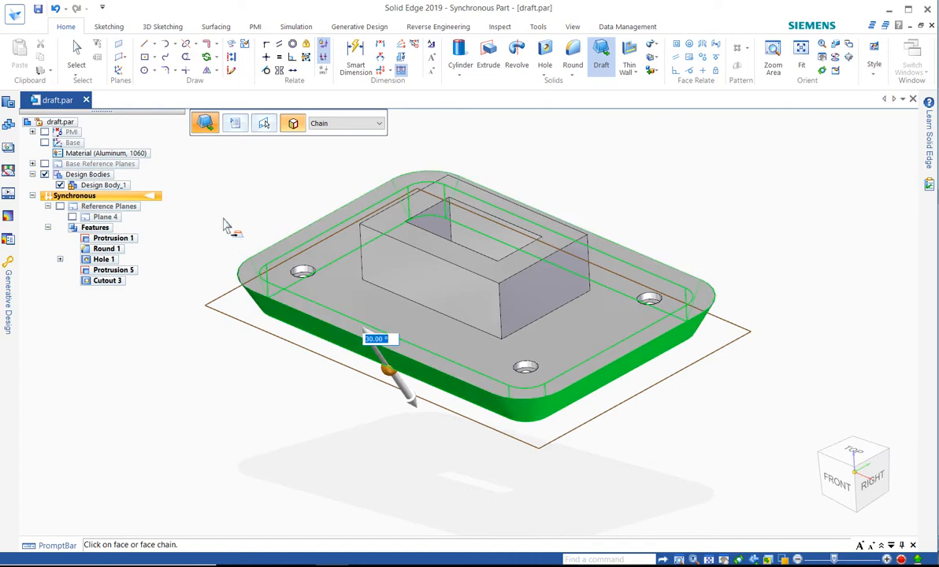
{"action": "left_click", "coordinate": [402, 398]}
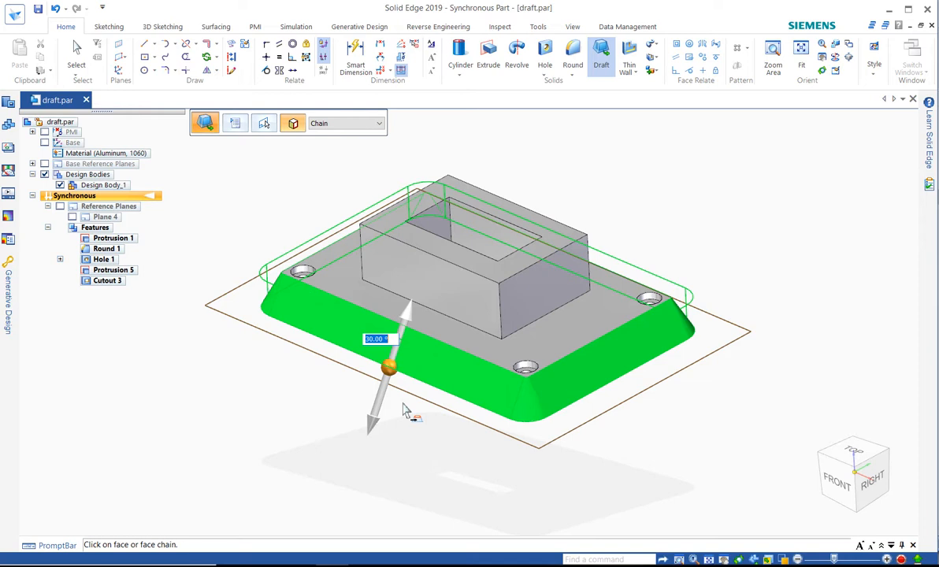
{"action": "key", "text": "Return"}
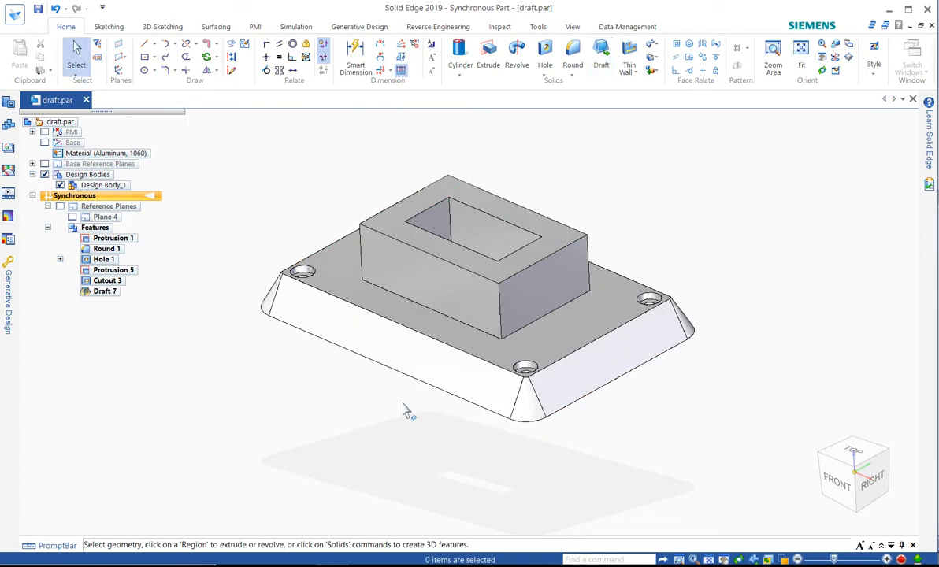
Open the draft's angle for editing on all feature faces, with the steering wheel moved clear of the part
{"action": "left_click", "coordinate": [103, 293]}
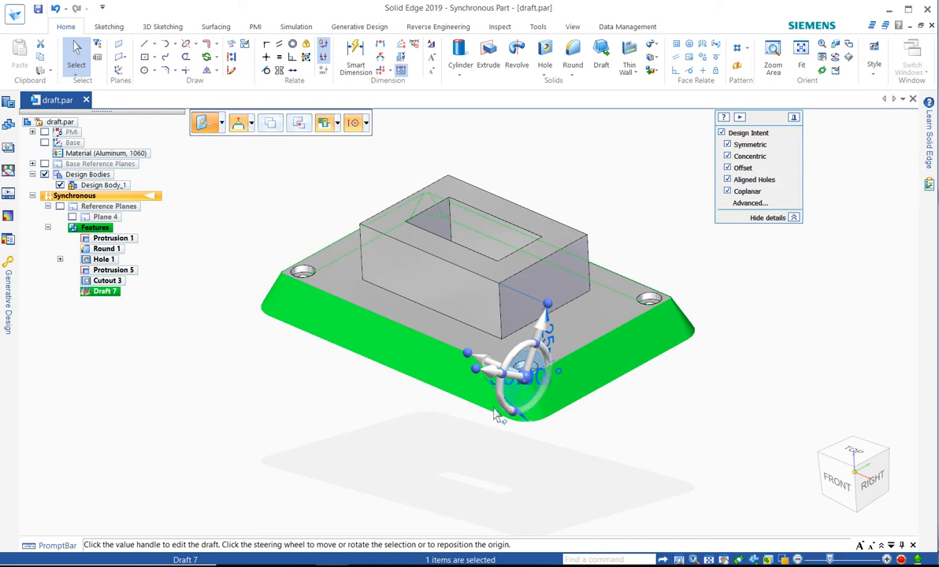
{"action": "middle_click_drag", "start_coordinate": [618, 414], "coordinate": [627, 417]}
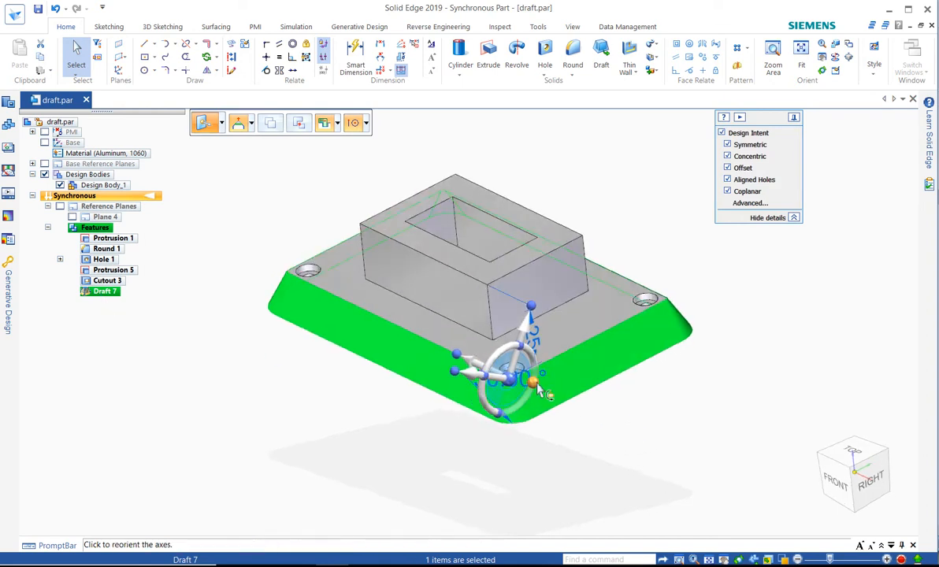
{"action": "left_click", "coordinate": [504, 380]}
{"action": "left_click", "coordinate": [804, 351]}
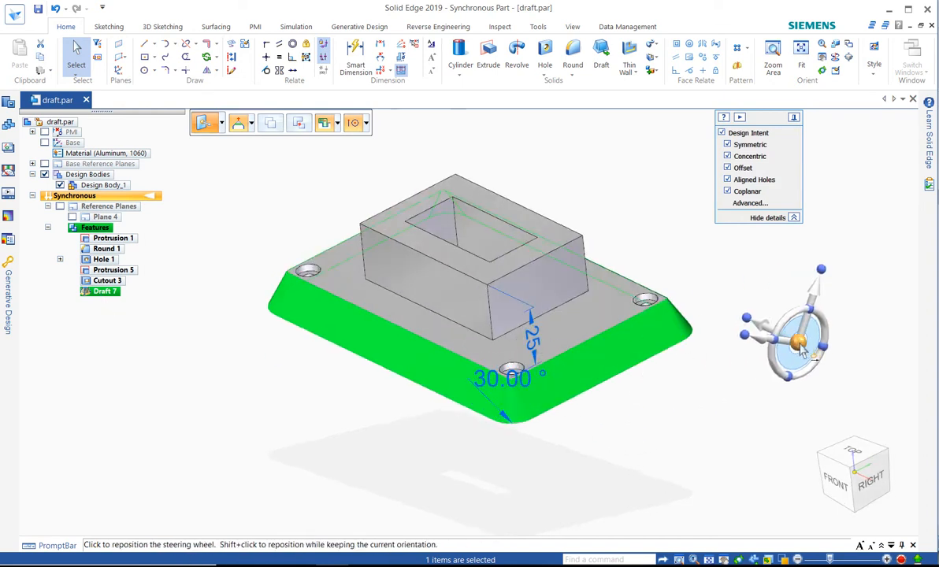
{"action": "left_click", "coordinate": [501, 390]}
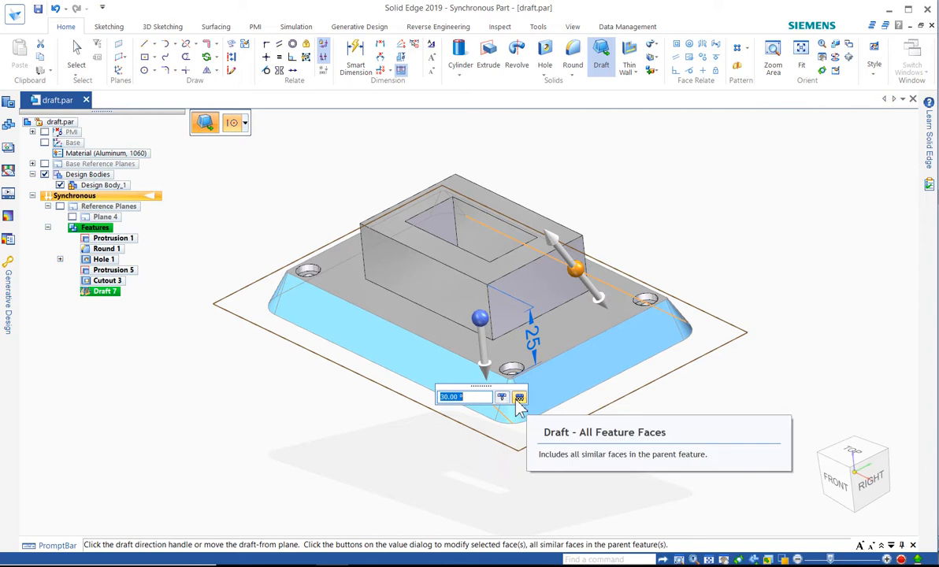
{"action": "left_click", "coordinate": [520, 398]}
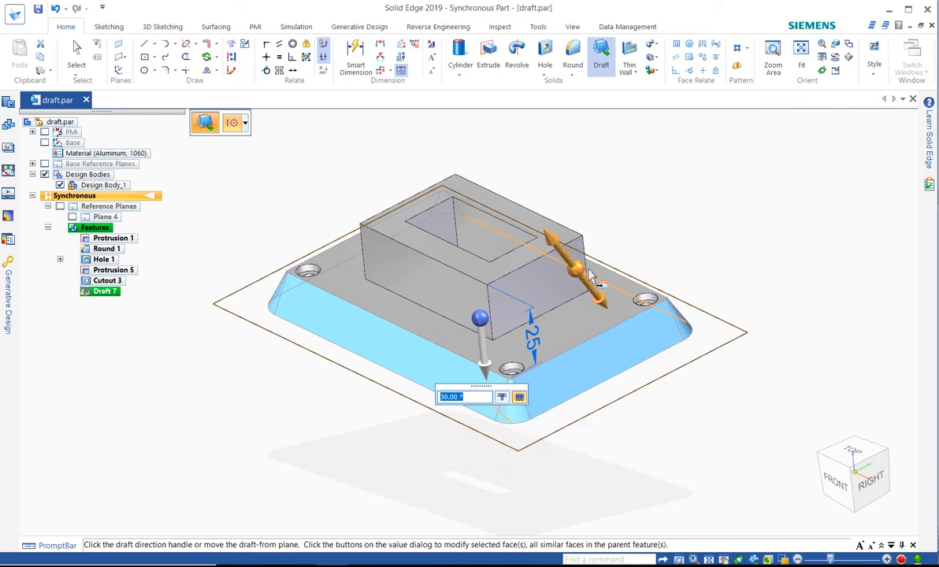
Try changing the draft direction and moving the draft-from plane upward, then leave the draft edit
{"action": "left_click", "coordinate": [571, 264]}
{"action": "left_click", "coordinate": [573, 289]}
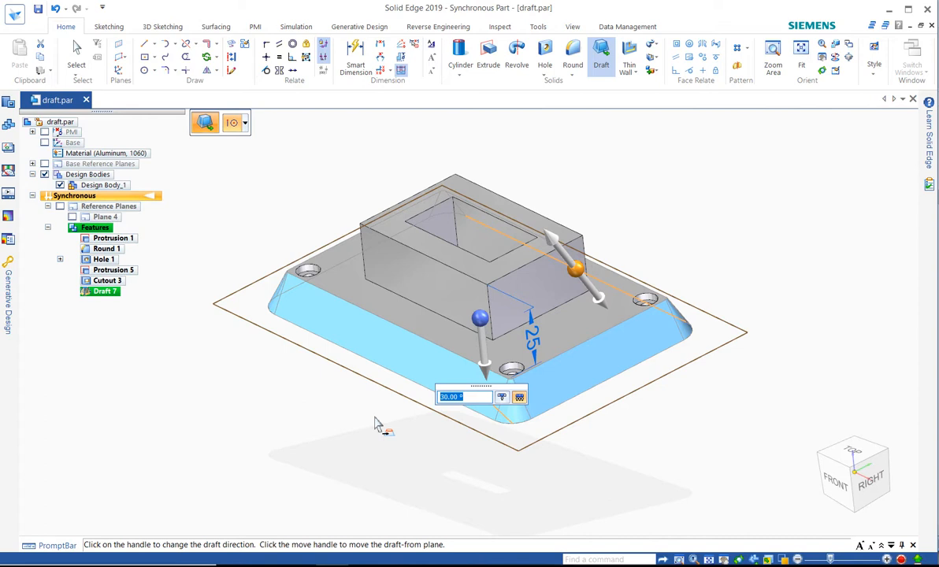
{"action": "left_click", "coordinate": [483, 357]}
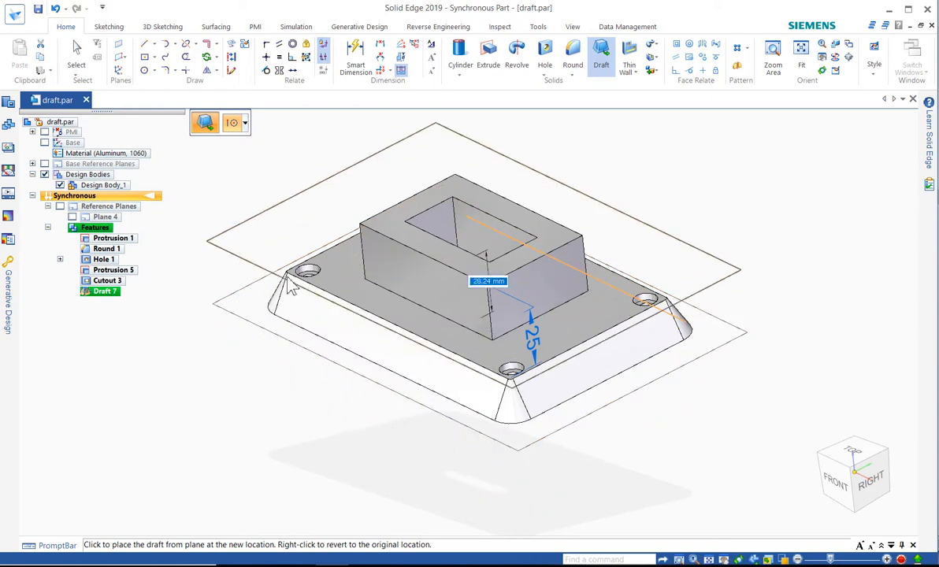
{"action": "left_click", "coordinate": [275, 336]}
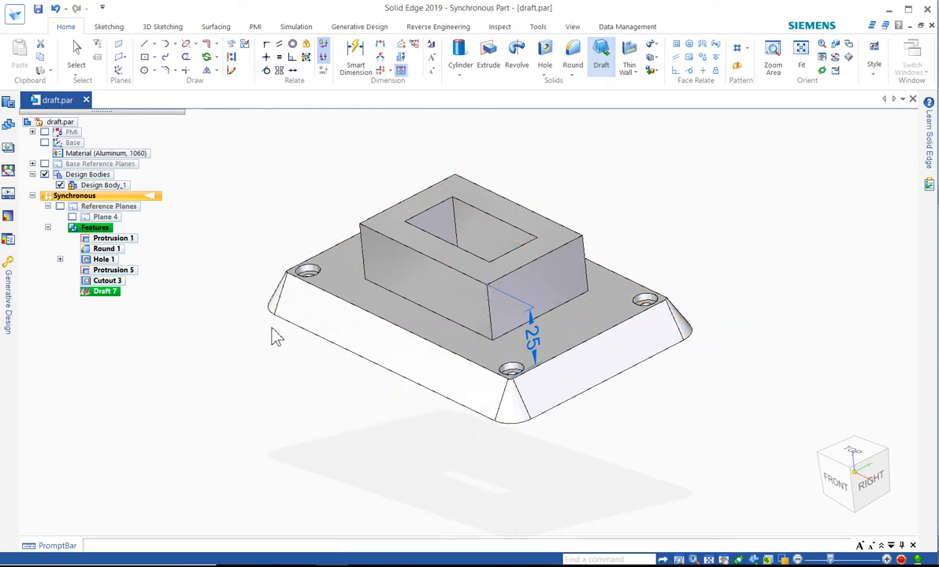
{"action": "left_click", "coordinate": [308, 367]}
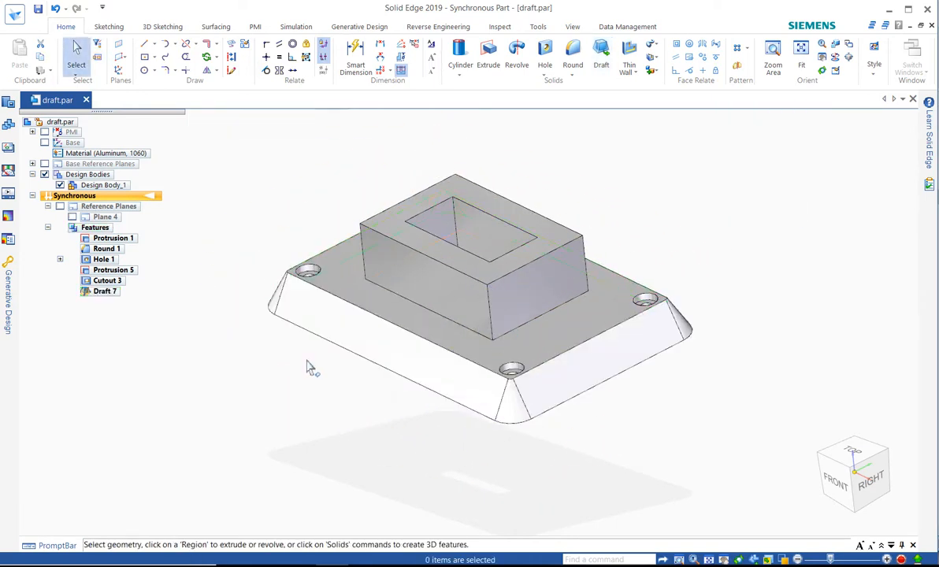
Limit the draft edit to the plate's long front side face, try 24°, and return its angle to 30°
{"action": "left_click", "coordinate": [406, 353]}
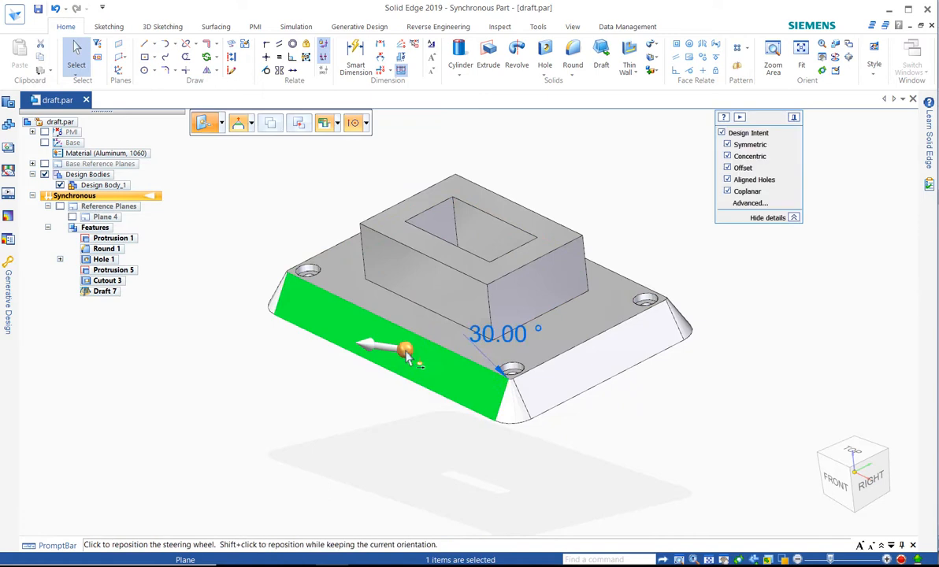
{"action": "left_click", "coordinate": [495, 334]}
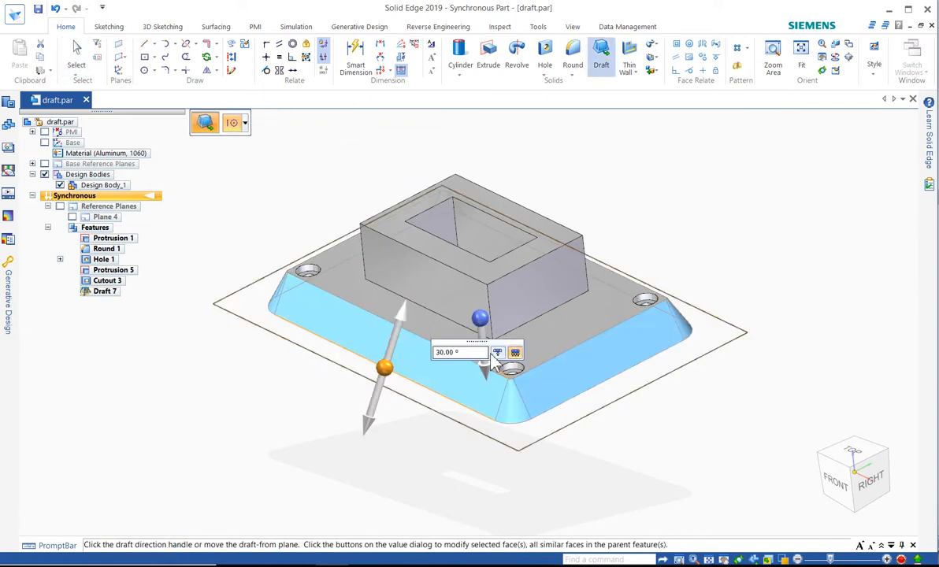
{"action": "left_click", "coordinate": [498, 353]}
{"action": "scroll", "coordinate": [481, 362], "scroll_direction": "down", "scroll_amount": 6}
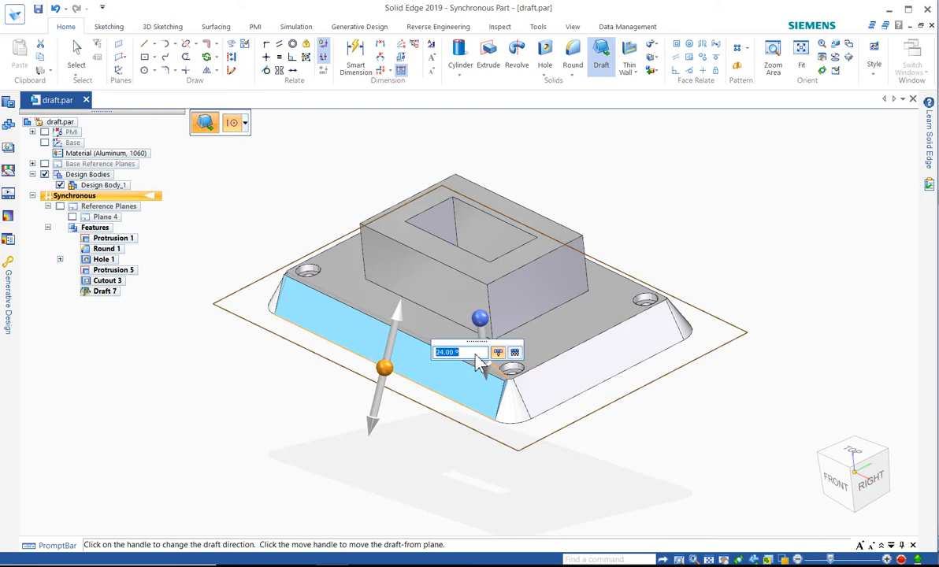
{"action": "scroll", "coordinate": [481, 363], "scroll_direction": "up", "scroll_amount": 6}
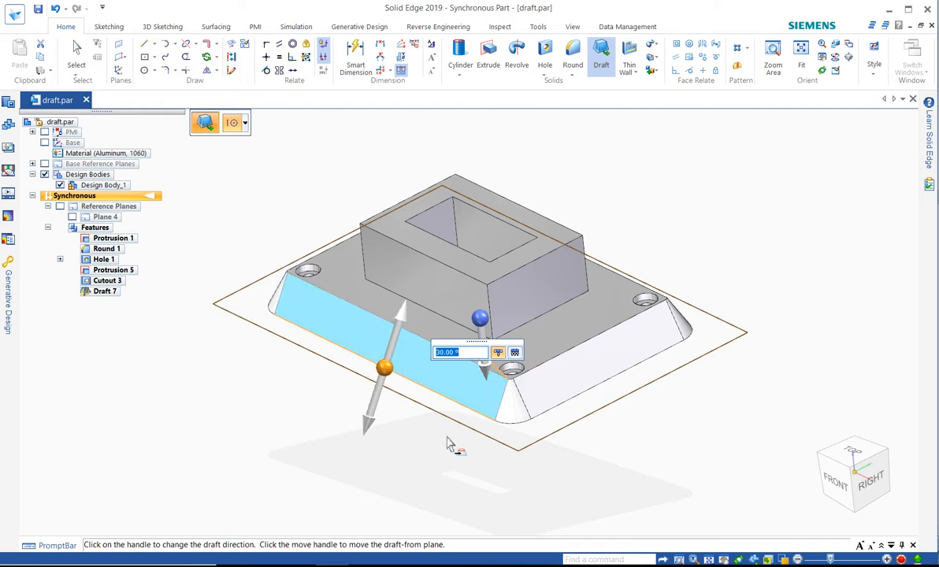
{"action": "key", "text": "Return"}
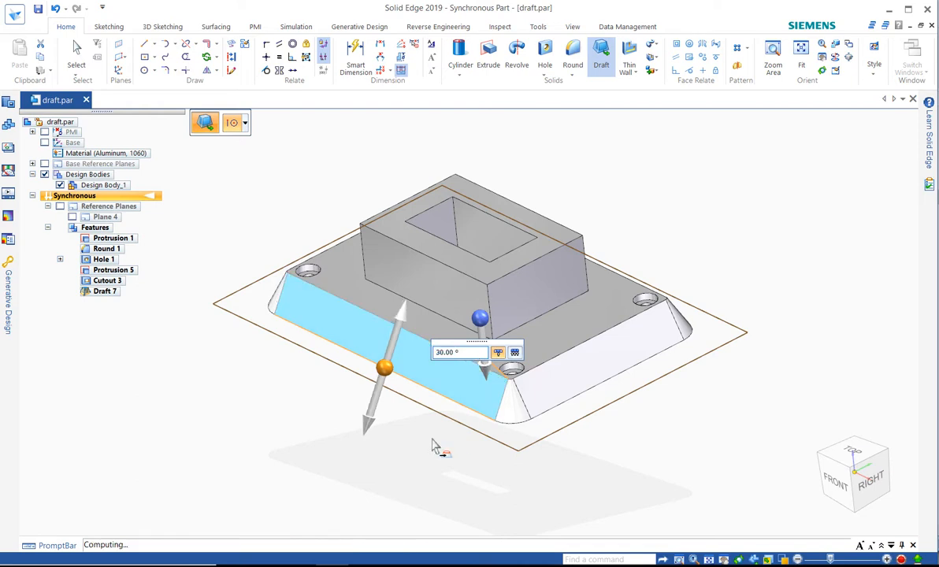
Delete the draft feature from the base plate
{"action": "left_click", "coordinate": [193, 237]}
{"action": "left_click", "coordinate": [93, 291]}
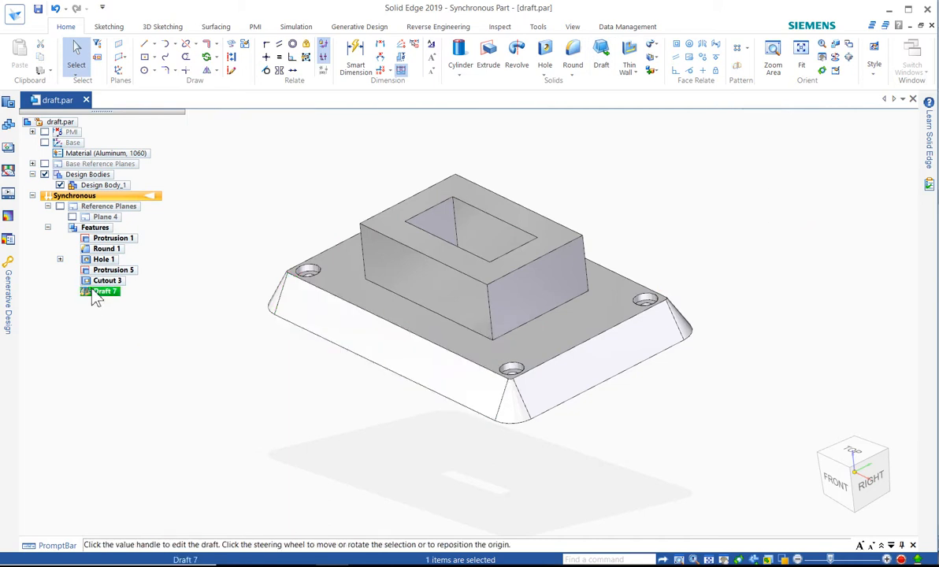
{"action": "key", "text": "Delete"}
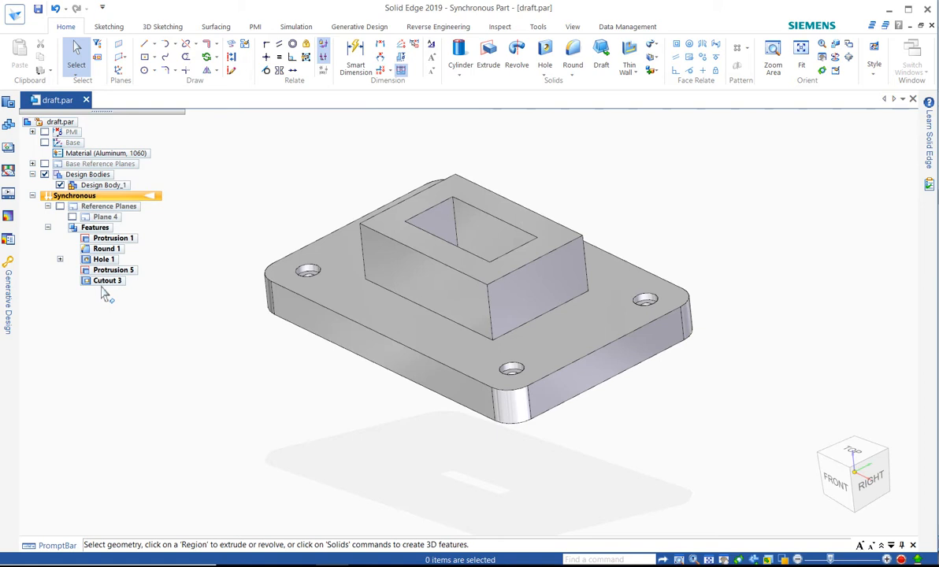
Show the reference plane Plane 4
{"action": "left_click", "coordinate": [72, 216]}
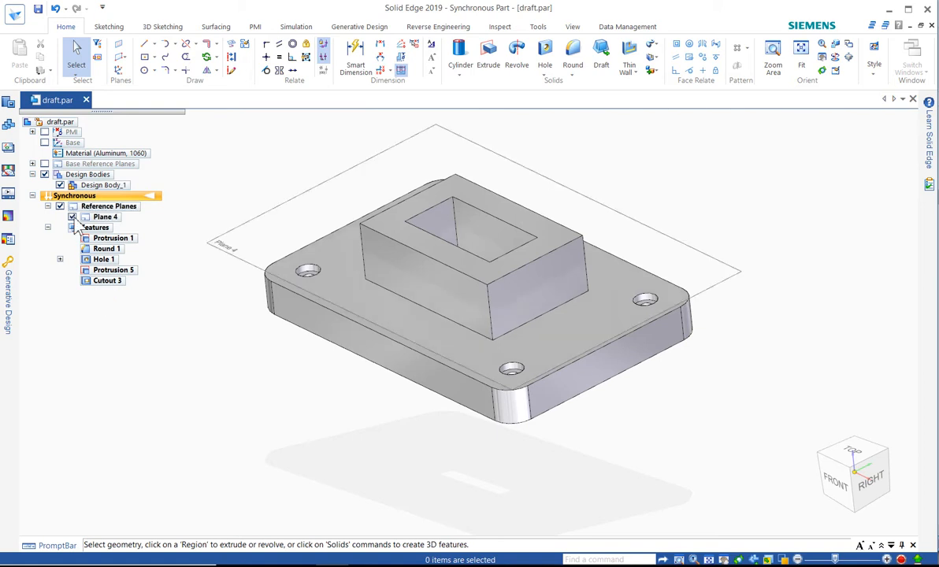
{"action": "right_click", "coordinate": [298, 167]}
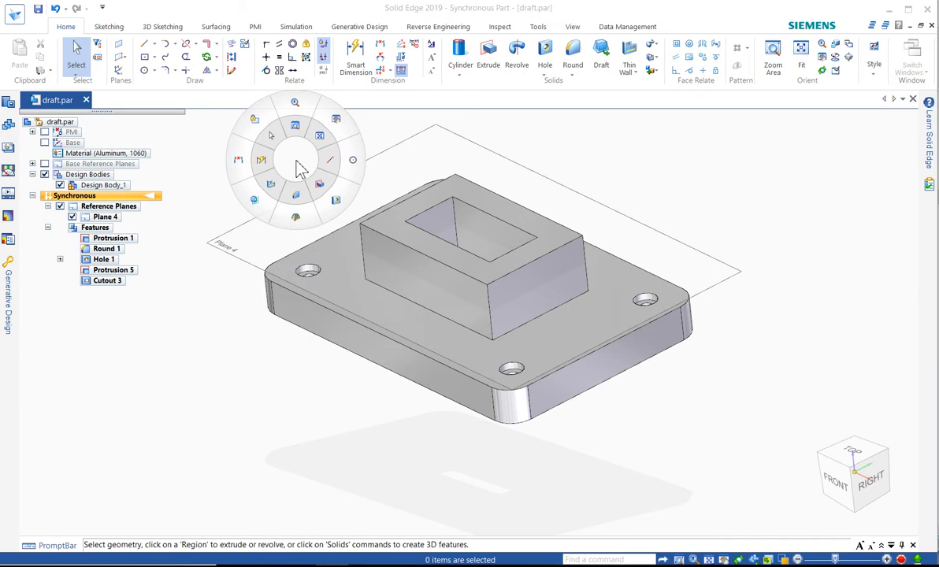
{"action": "left_click", "coordinate": [296, 161]}
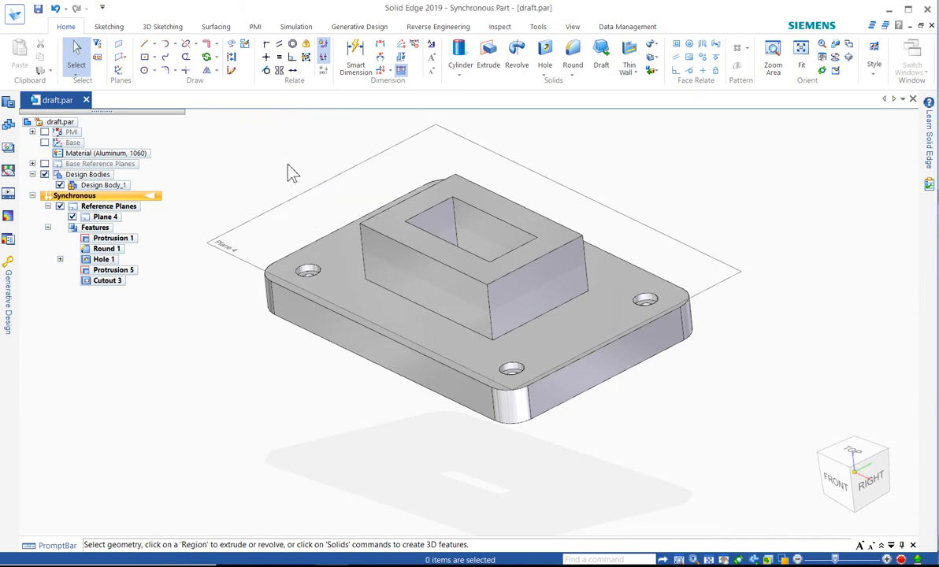
Start a draft based on reference plane Plane 4 with the From plane and Split draft options
{"action": "left_click", "coordinate": [600, 48]}
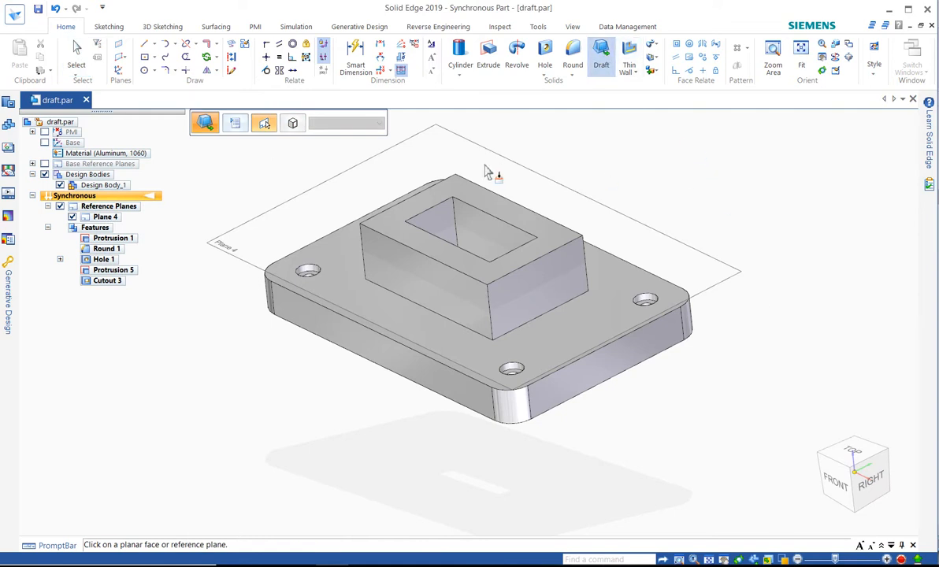
{"action": "mouse_move", "coordinate": [715, 247]}
{"action": "middle_mouse_down"}
{"action": "mouse_move", "coordinate": [750, 200]}
{"action": "mouse_move", "coordinate": [750, 242]}
{"action": "mouse_move", "coordinate": [710, 258]}
{"action": "middle_mouse_up"}
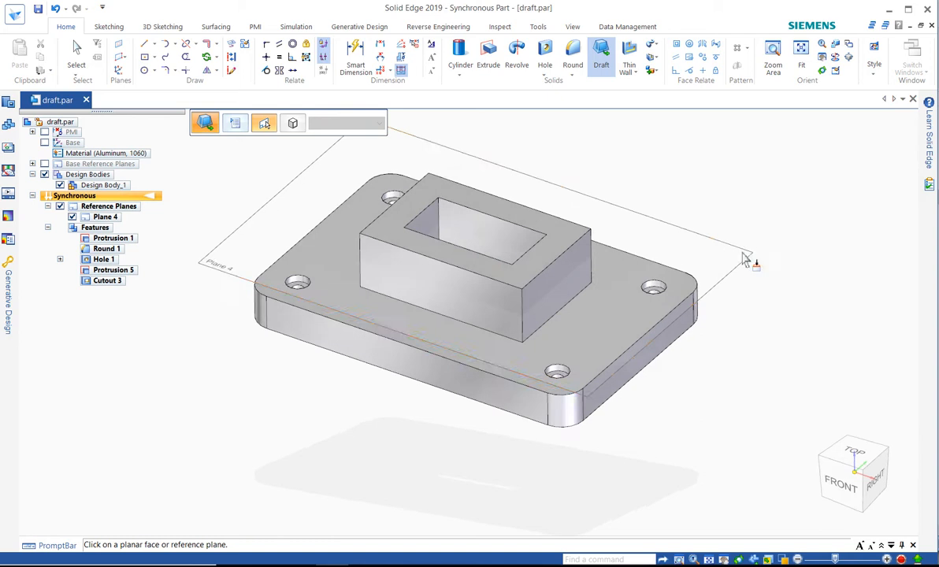
{"action": "left_click", "coordinate": [453, 163]}
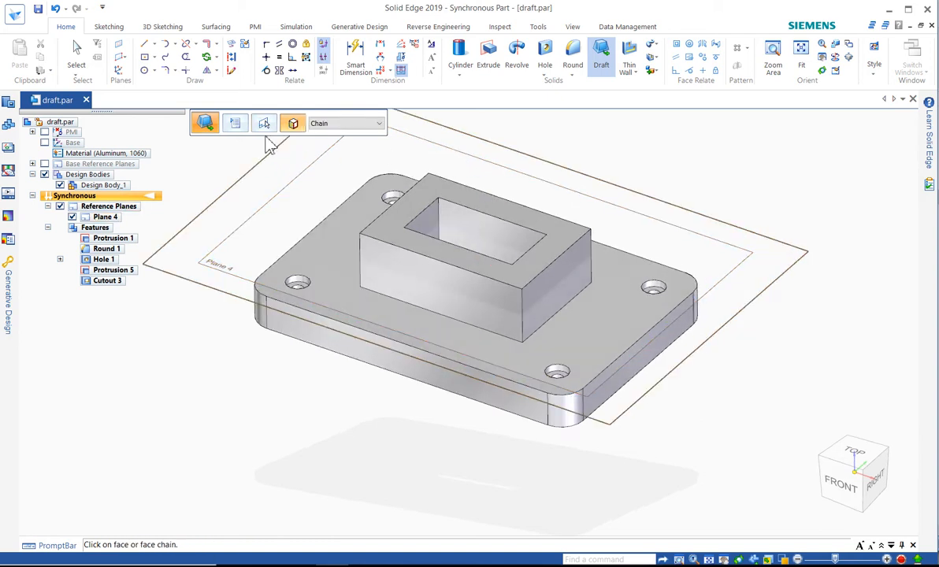
{"action": "left_click", "coordinate": [239, 125]}
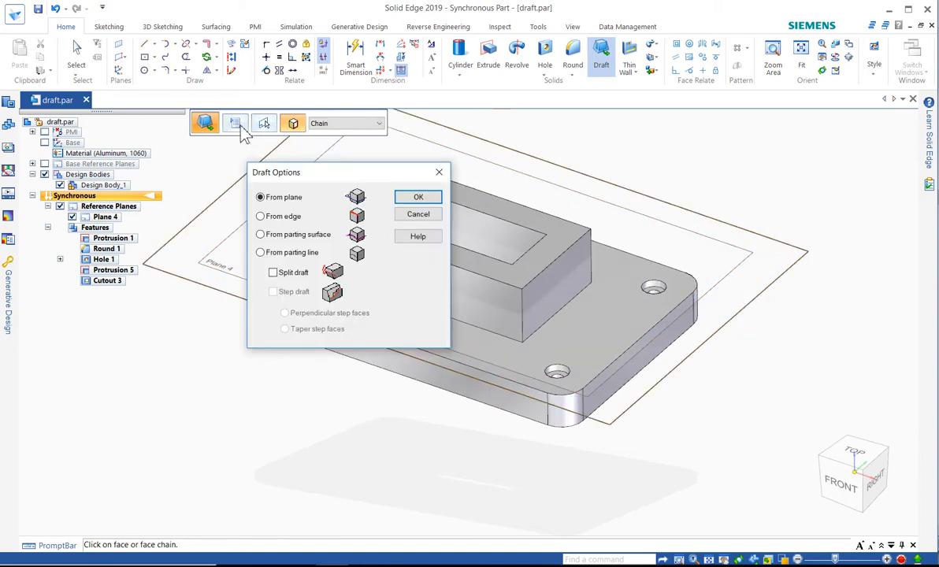
{"action": "left_click", "coordinate": [272, 273]}
{"action": "left_click", "coordinate": [414, 199]}
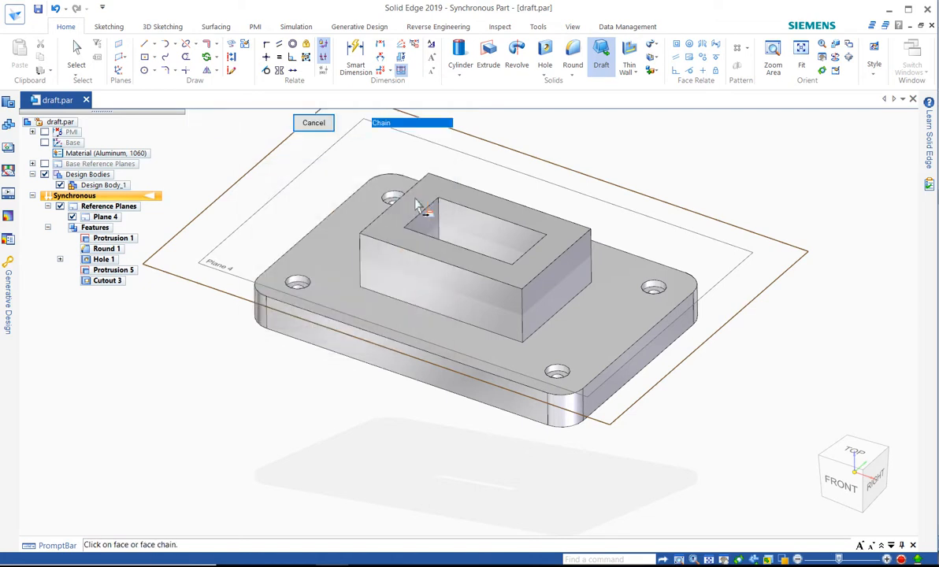
Apply the split draft to the raised block's four outer side faces, tapering them inward away from Plane 4
{"action": "left_click", "coordinate": [447, 273]}
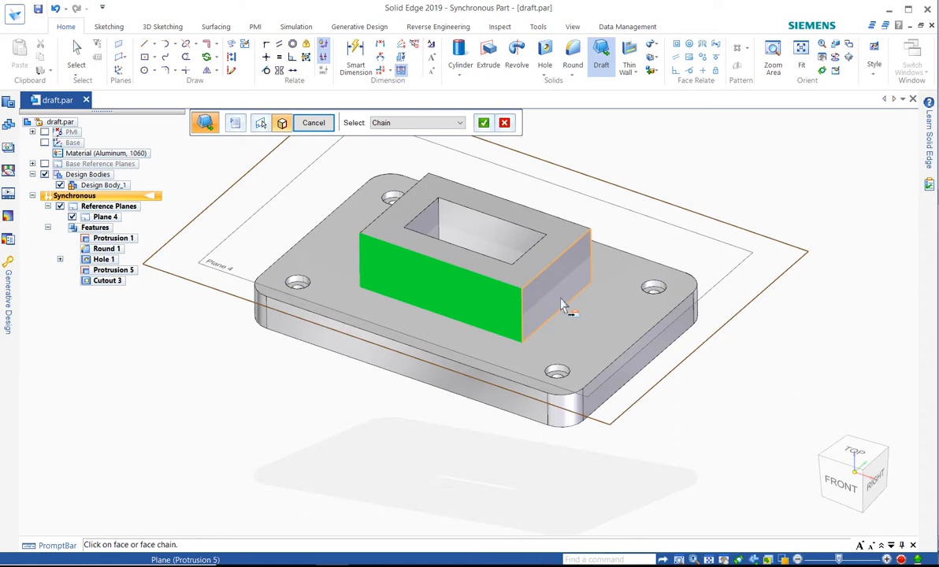
{"action": "left_click", "coordinate": [580, 279]}
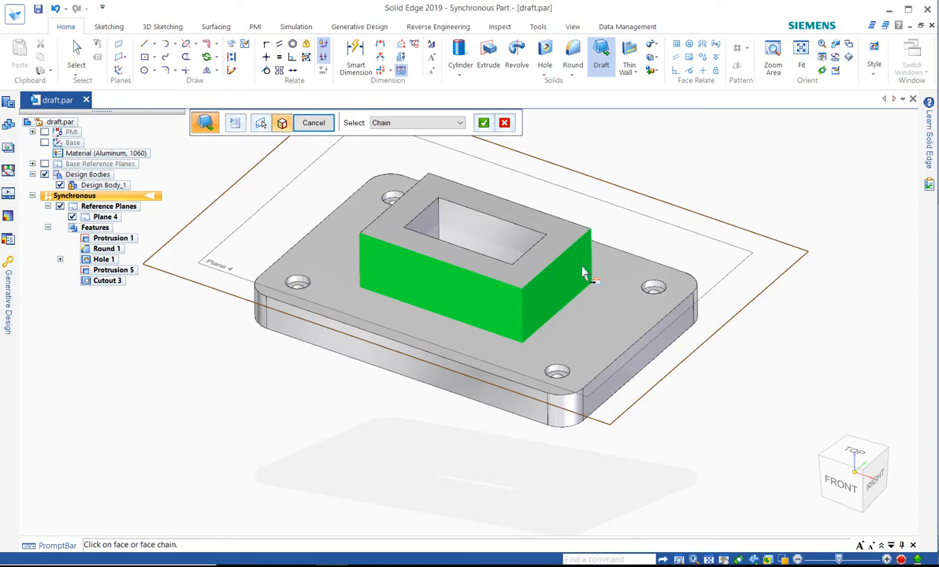
{"action": "right_click", "coordinate": [363, 257]}
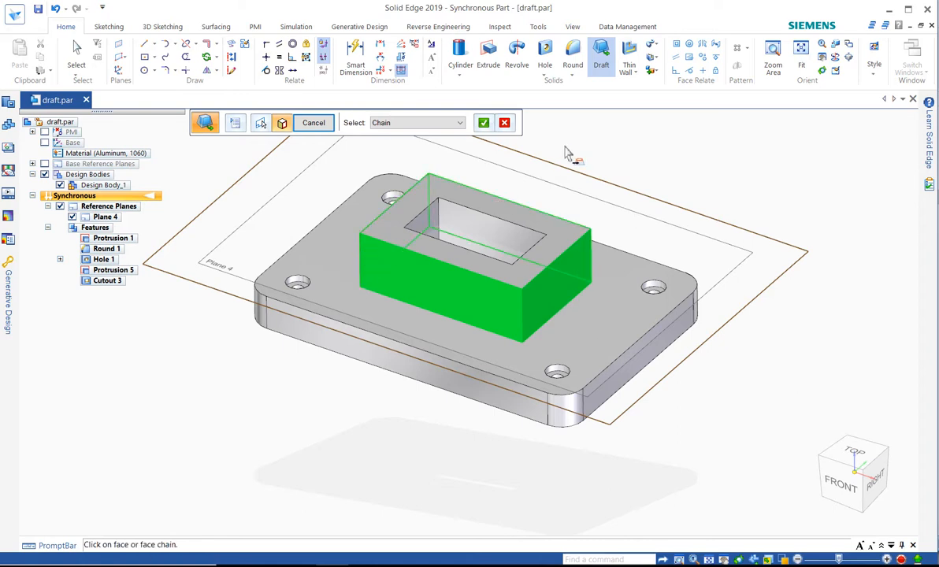
{"action": "right_click", "coordinate": [566, 148]}
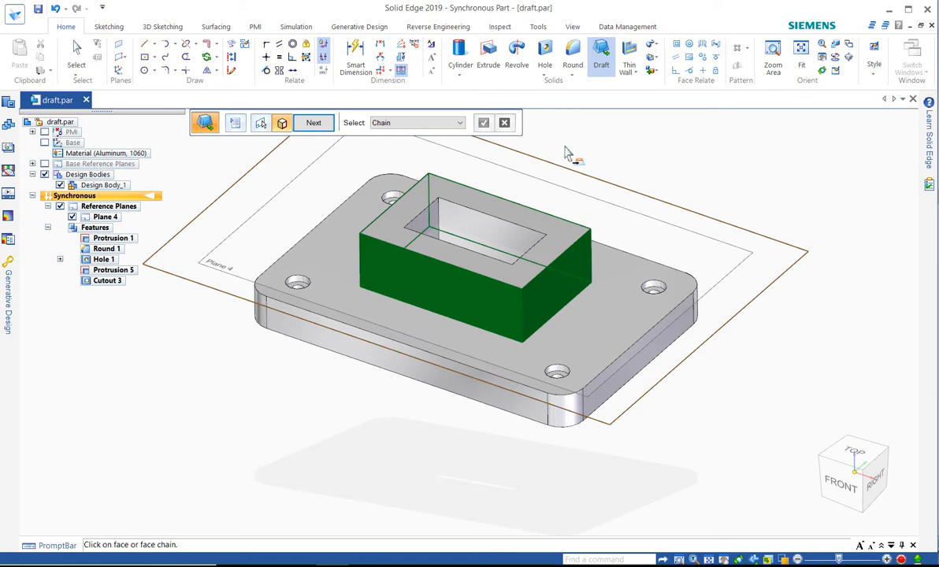
{"action": "left_click", "coordinate": [314, 124]}
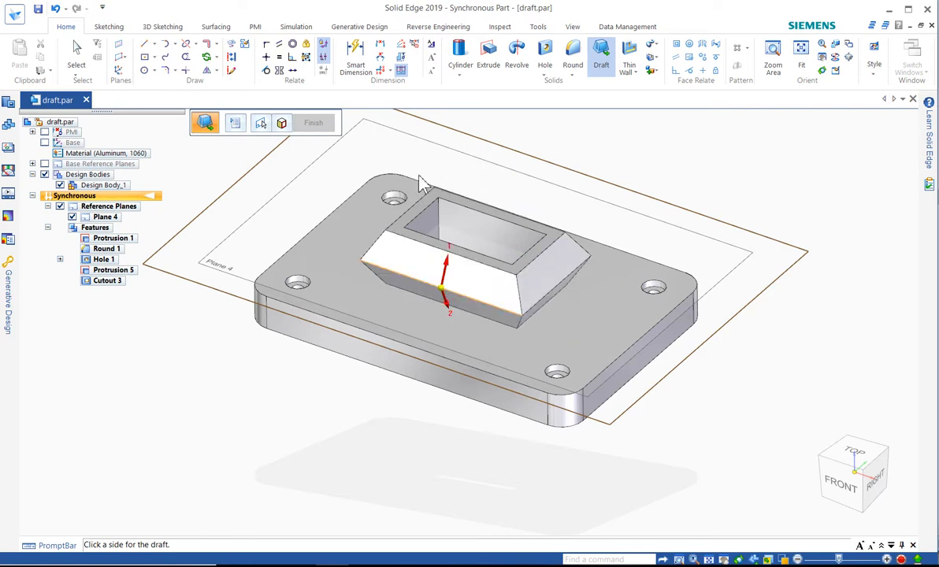
{"action": "left_click", "coordinate": [426, 175]}
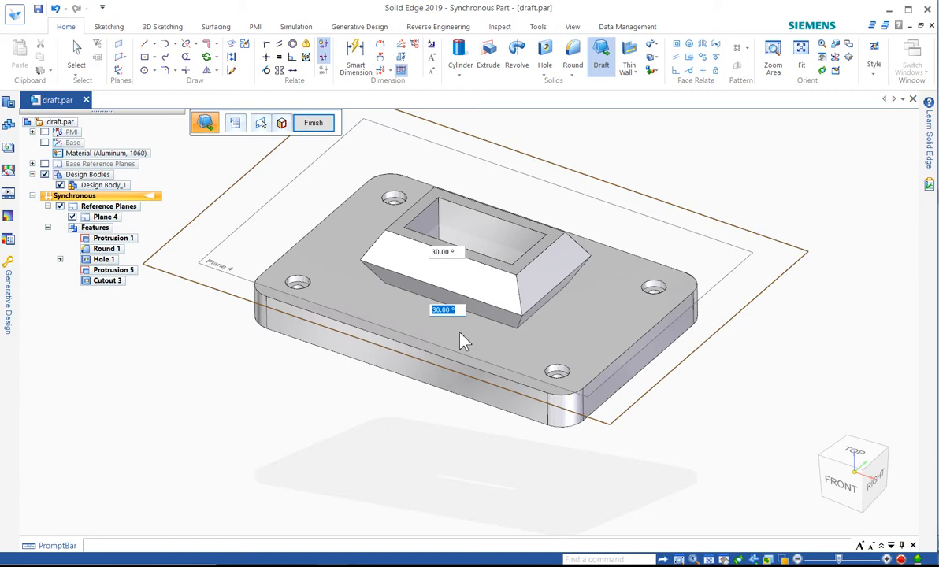
Set the draft angle below Plane 4 to 0° and finish the split draft
{"action": "key", "text": "Tab"}
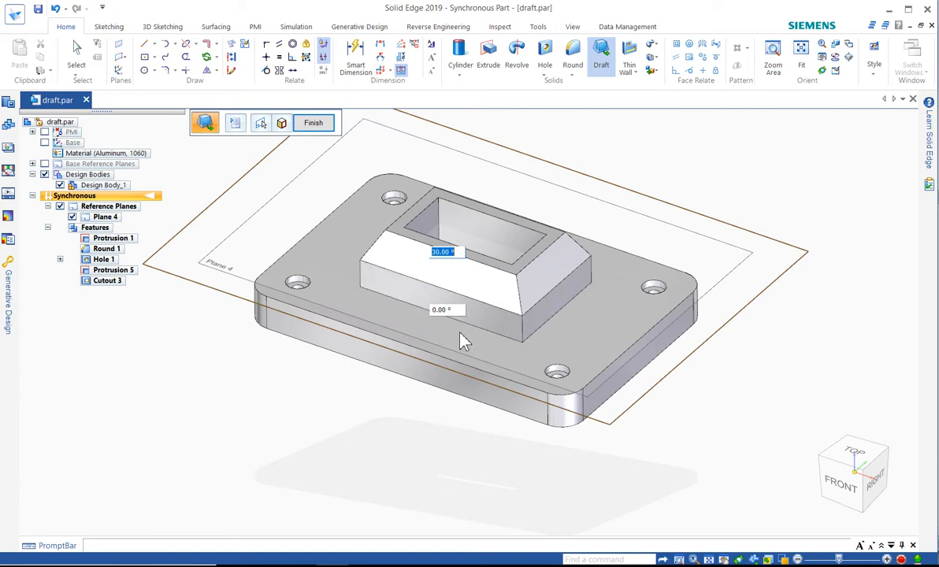
{"action": "left_click", "coordinate": [314, 125]}
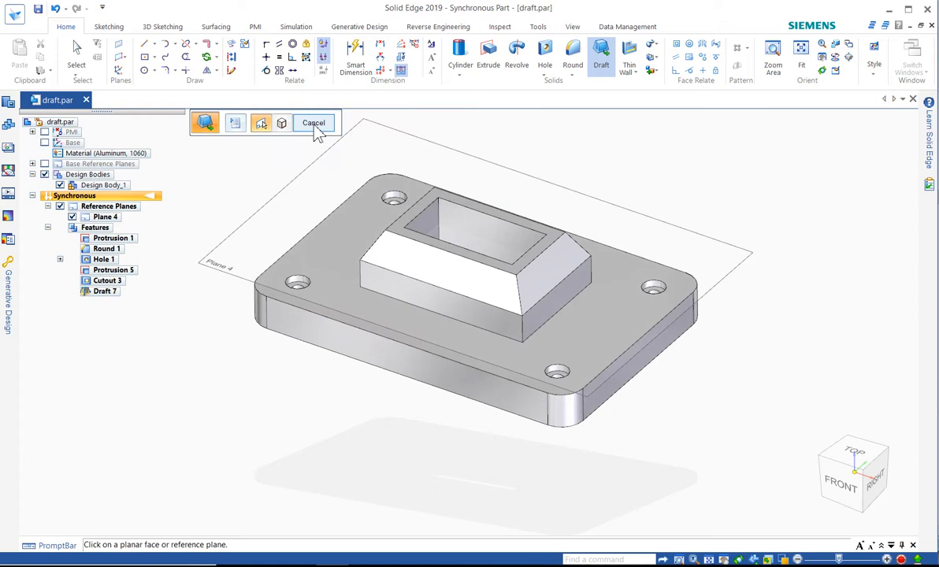
{"action": "left_click", "coordinate": [313, 126]}
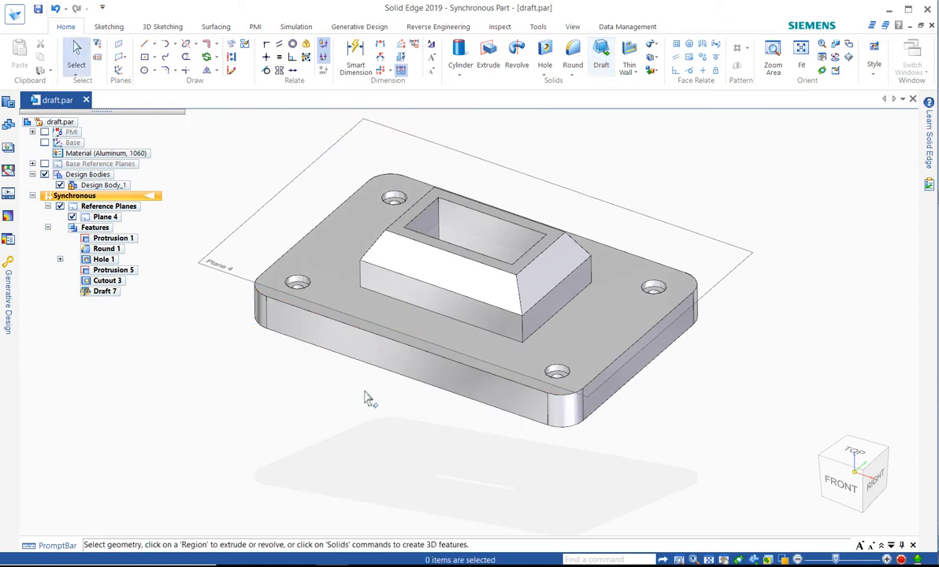
Undo the split draft on the raised block
{"action": "middle_click_drag", "start_coordinate": [341, 365], "coordinate": [352, 394]}
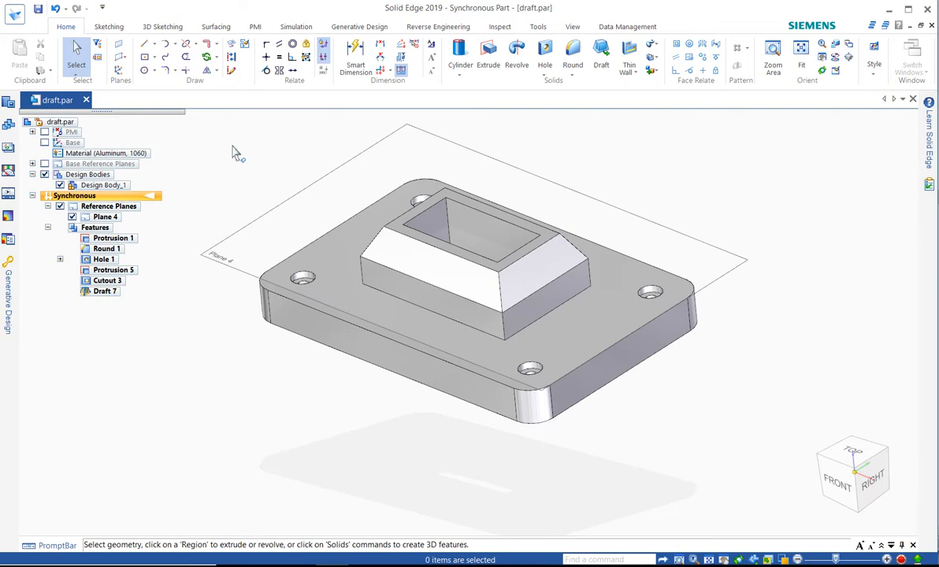
{"action": "left_click", "coordinate": [55, 9]}
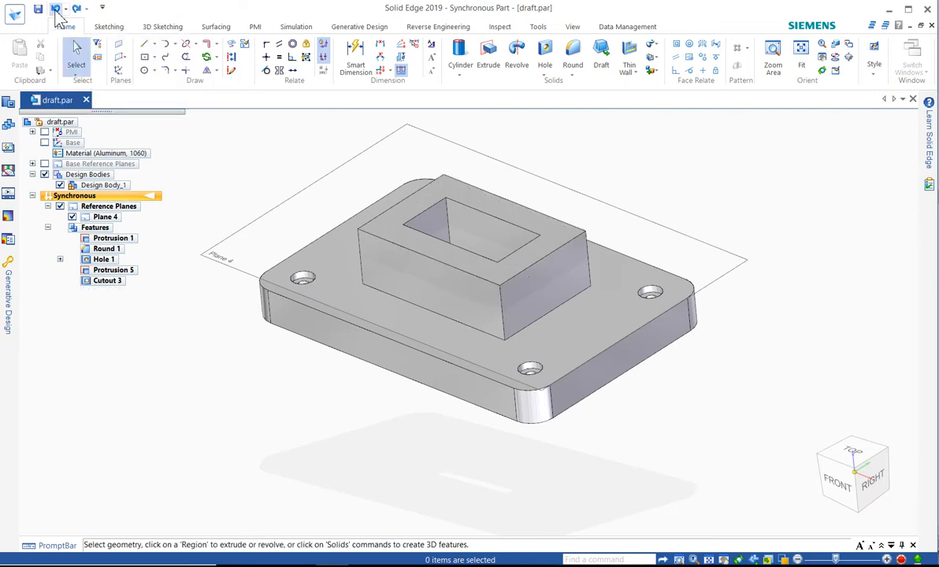
Transition the part to Ordered and draft the base plate's side faces 20° from its bottom plane, tapering inward toward the top
{"action": "right_click", "coordinate": [109, 195]}
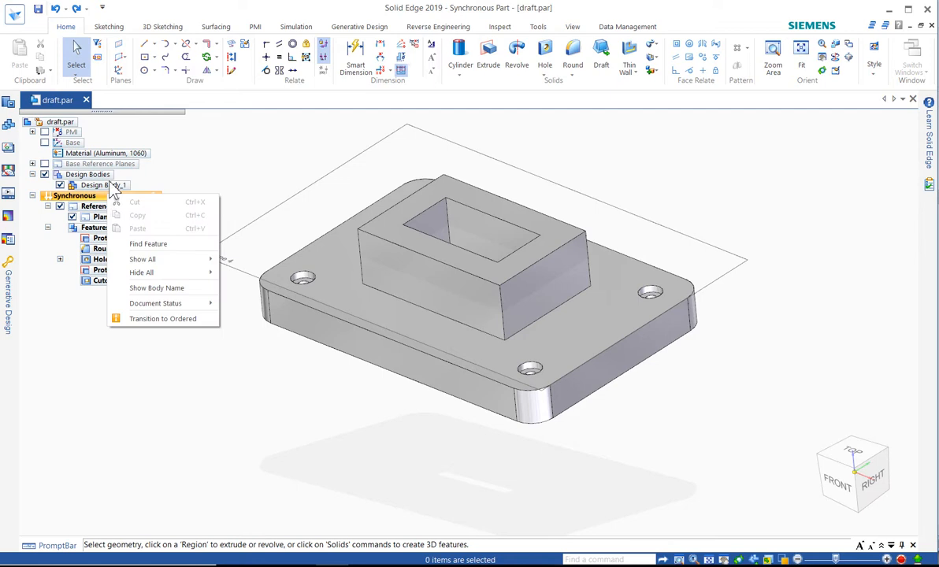
{"action": "left_click", "coordinate": [162, 318]}
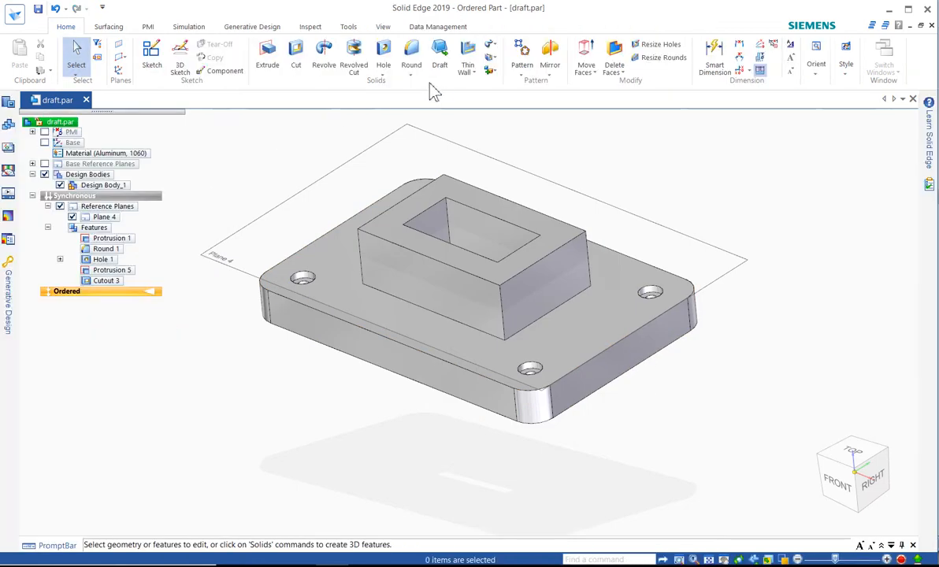
{"action": "left_click", "coordinate": [441, 62]}
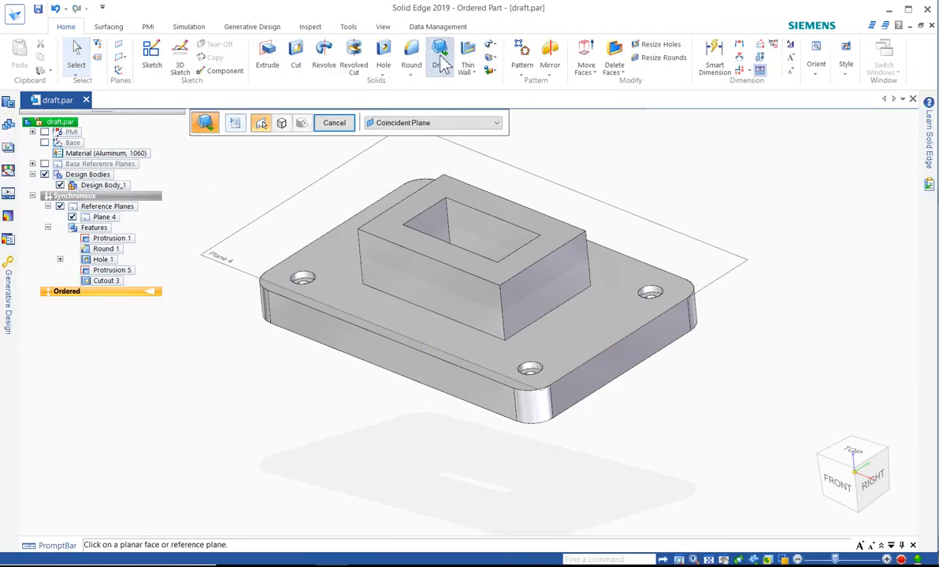
{"action": "left_click", "coordinate": [412, 390]}
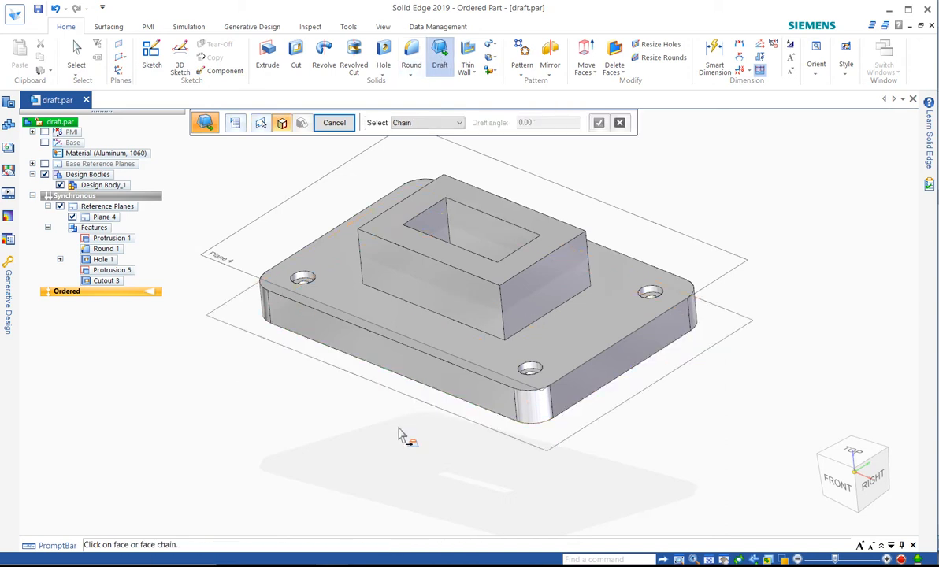
{"action": "left_click", "coordinate": [428, 382]}
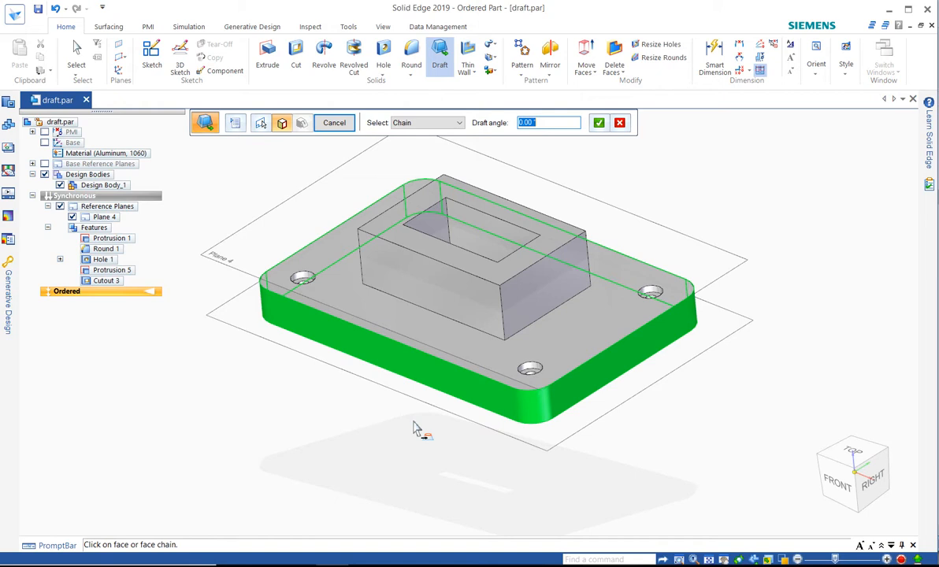
{"action": "type", "text": "20"}
{"action": "key", "text": "Return"}
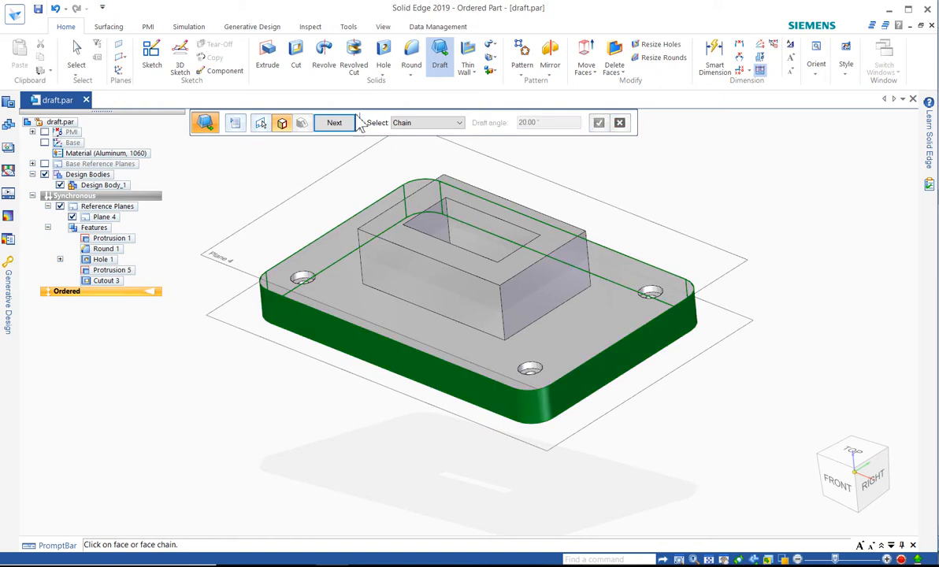
{"action": "left_click", "coordinate": [334, 126]}
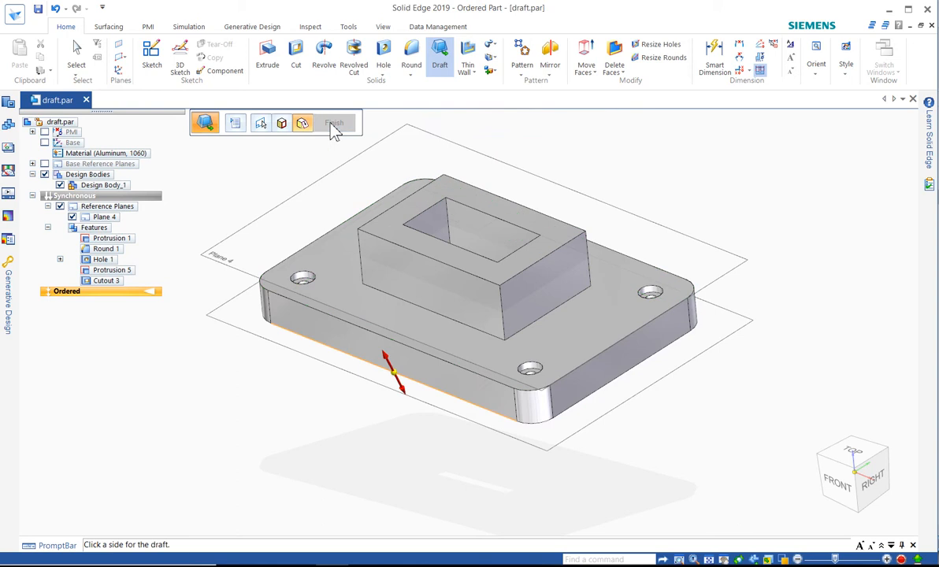
{"action": "left_click", "coordinate": [386, 329]}
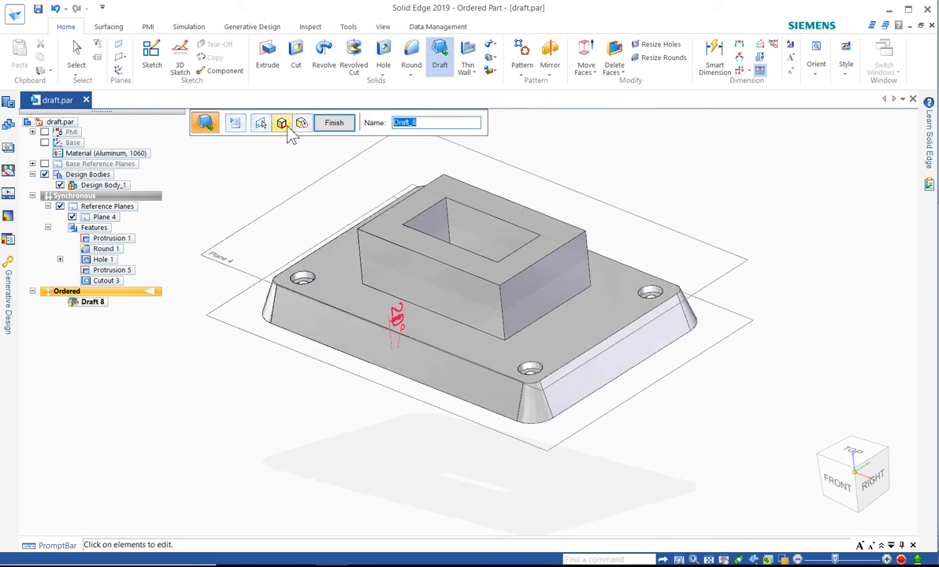
Review the draft options, keeping From plane, and finish the base plate draft
{"action": "left_click", "coordinate": [235, 125]}
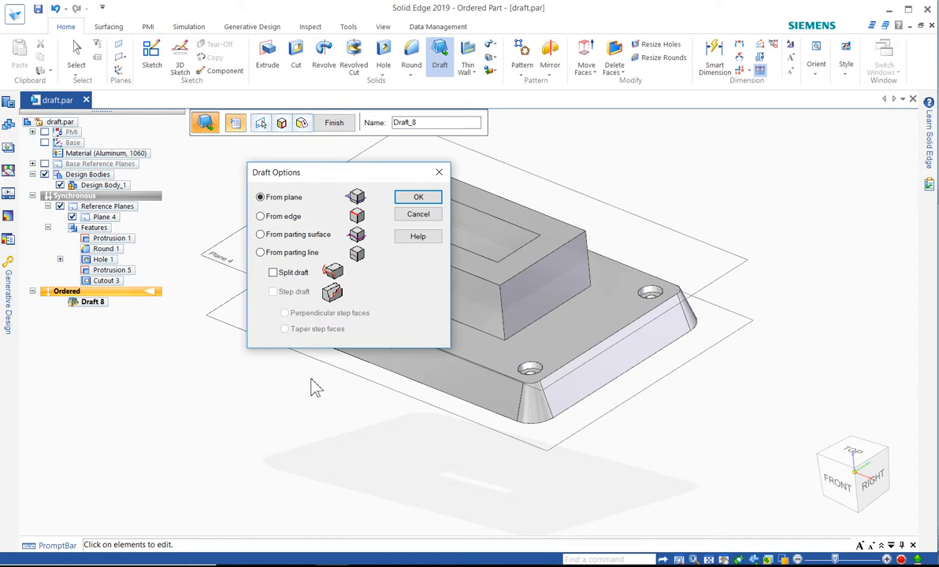
{"action": "left_click", "coordinate": [419, 197]}
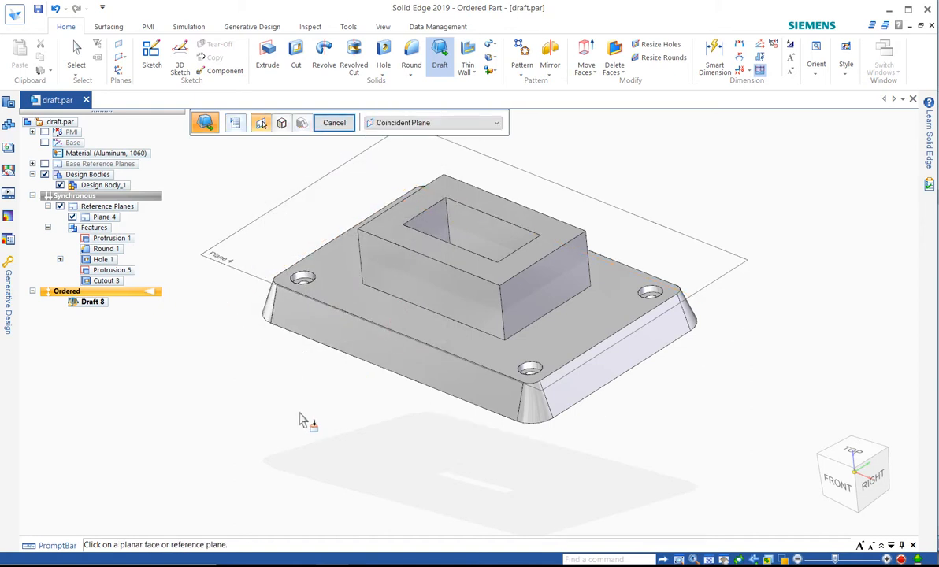
{"action": "key", "text": "Escape"}
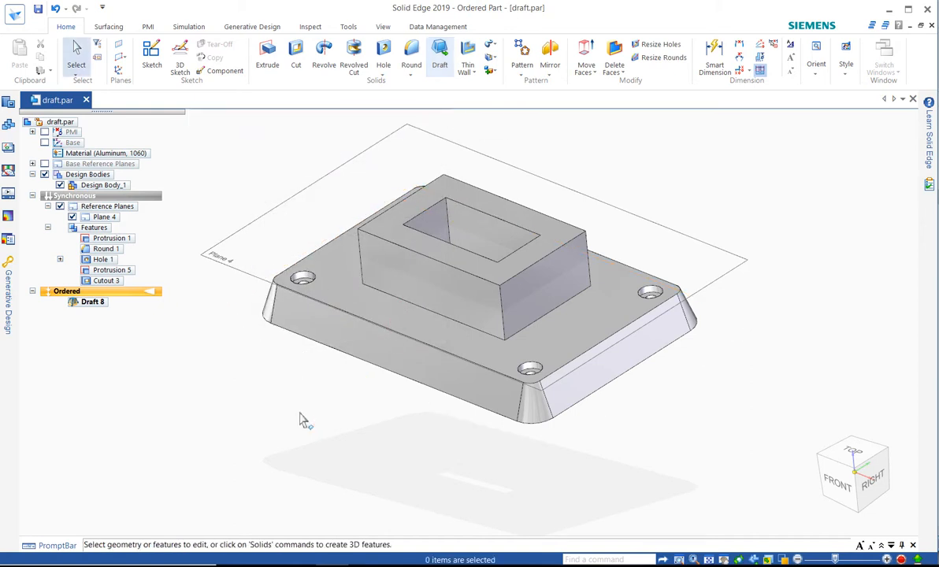
Reopen the base plate draft's definition to check its selected faces and angle, leaving the edit without changes
{"action": "left_click", "coordinate": [94, 306]}
{"action": "right_click", "coordinate": [95, 308]}
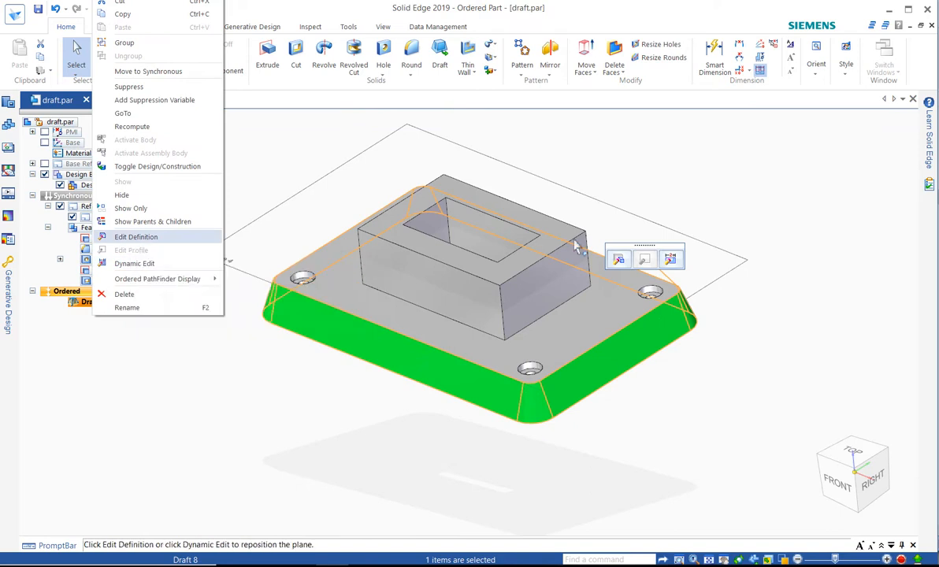
{"action": "left_click", "coordinate": [619, 262]}
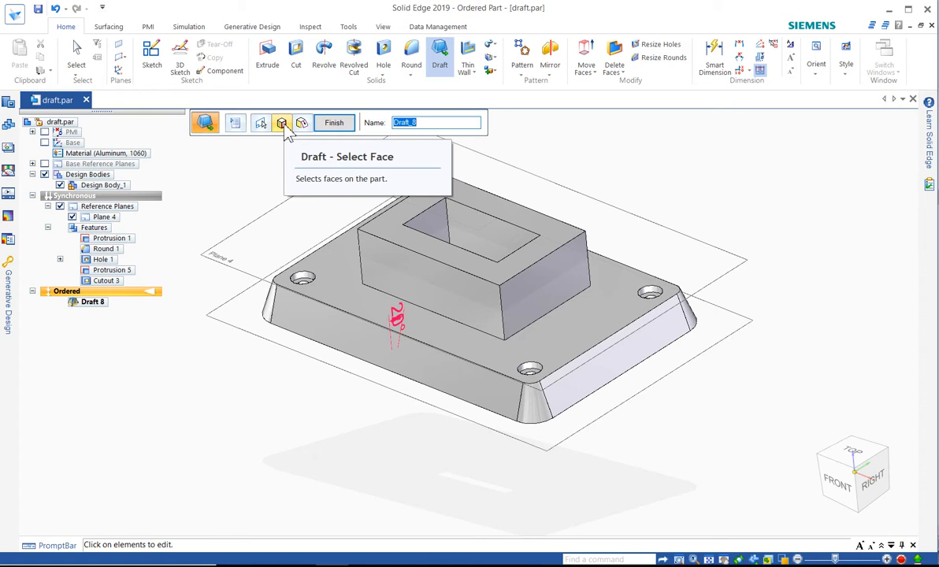
{"action": "left_click", "coordinate": [282, 124]}
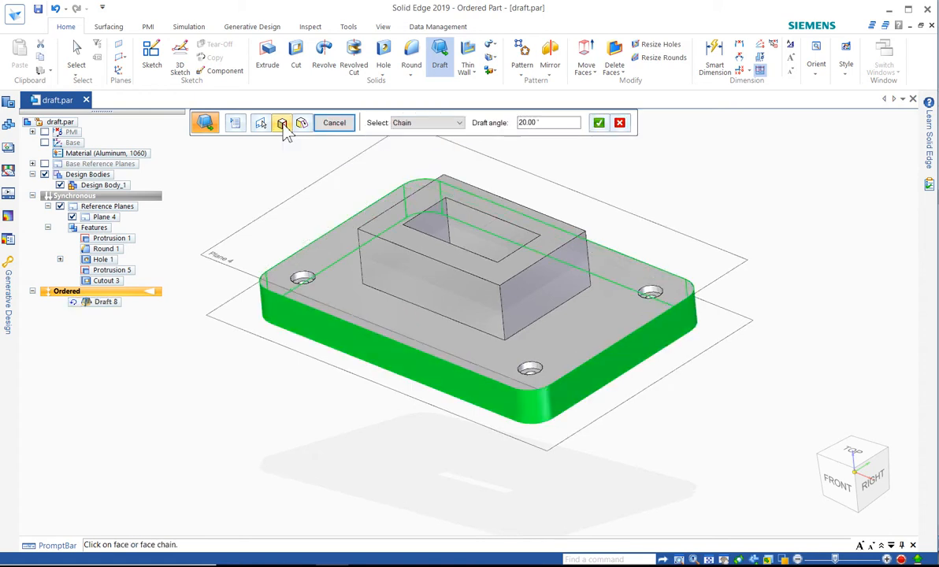
{"action": "key", "text": "Escape"}
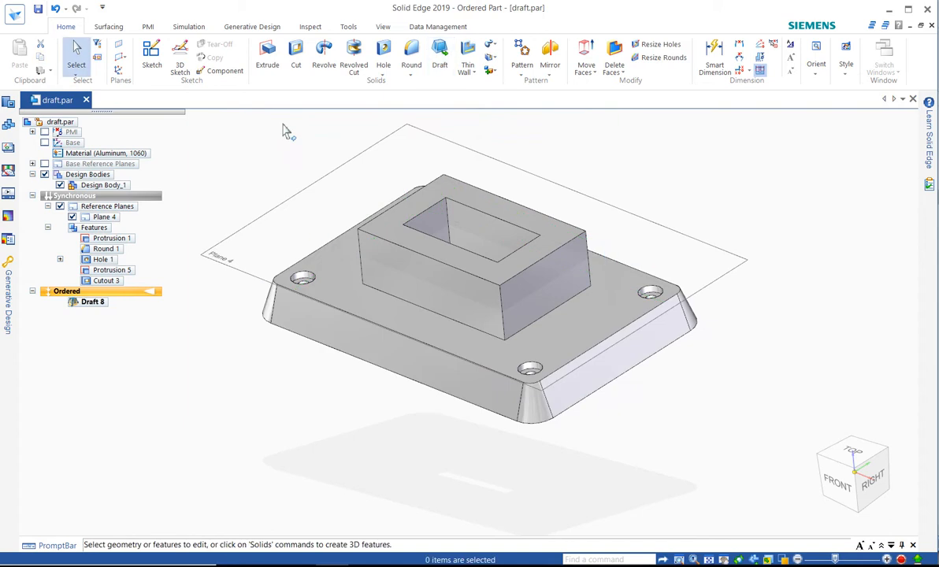
Start a new draft from the raised block's top face and apply 5° to the block's front face
{"action": "left_click", "coordinate": [442, 65]}
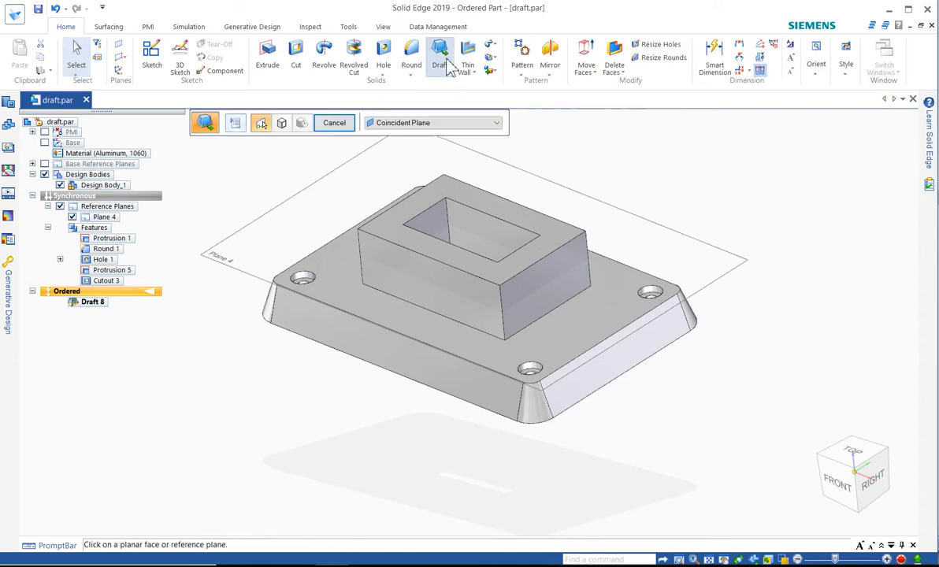
{"action": "left_click", "coordinate": [381, 238]}
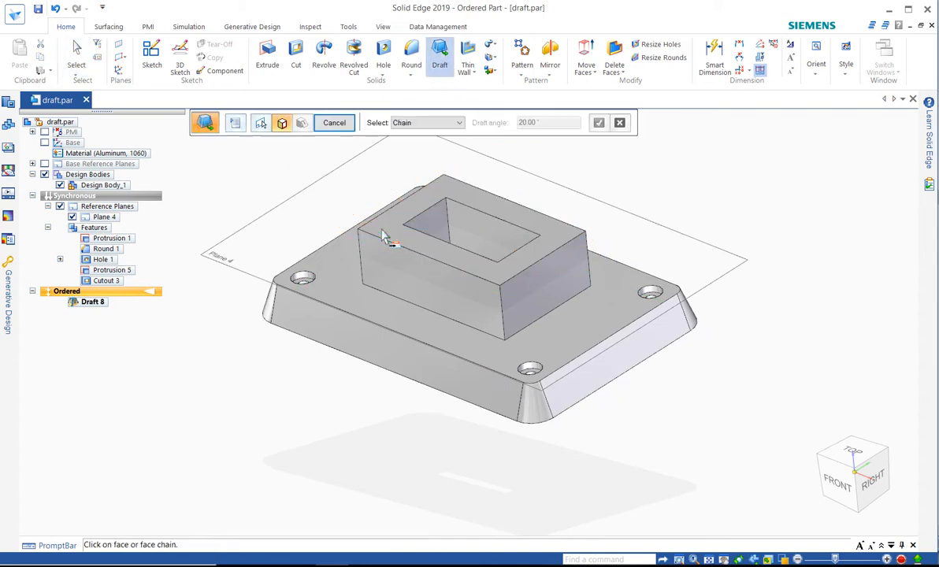
{"action": "left_click", "coordinate": [422, 281]}
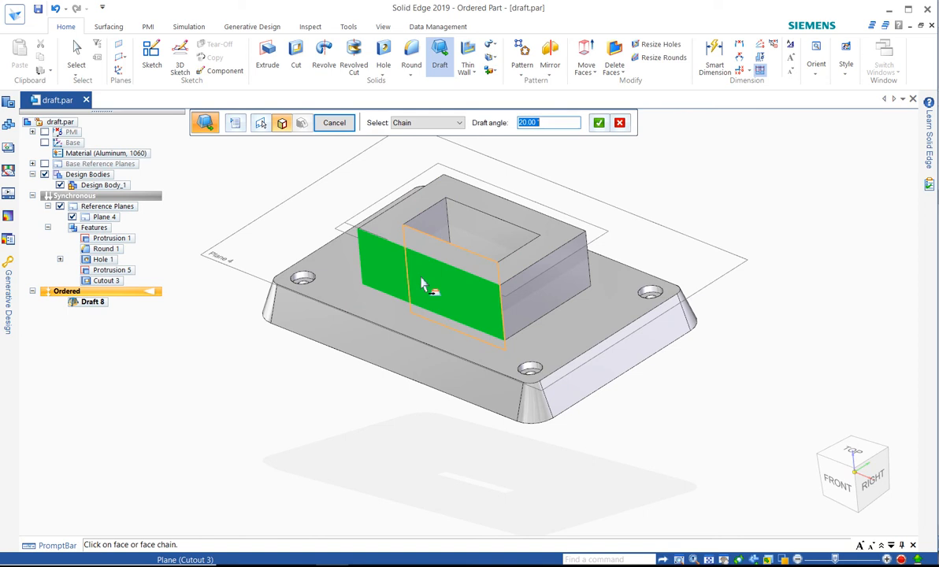
{"action": "type", "text": "5"}
{"action": "key", "text": "Return"}
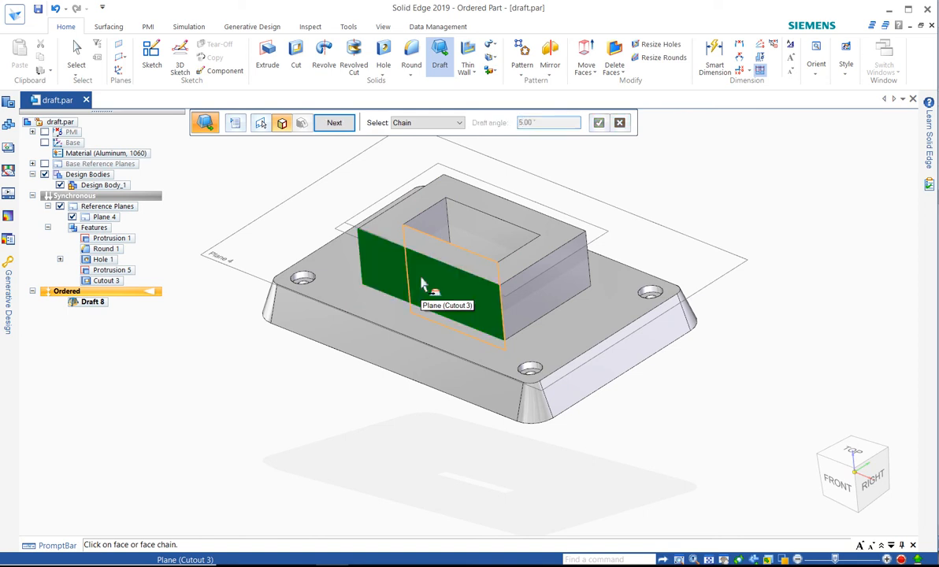
Add the raised block's right outer face at 3° and its back outer face at 2° to the draft
{"action": "left_click", "coordinate": [536, 299]}
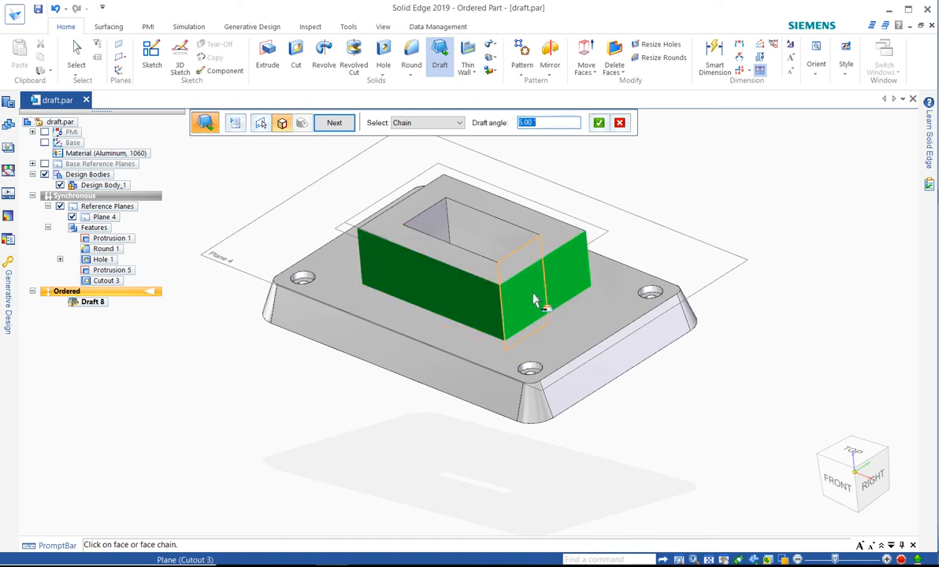
{"action": "type", "text": "3"}
{"action": "key", "text": "Return"}
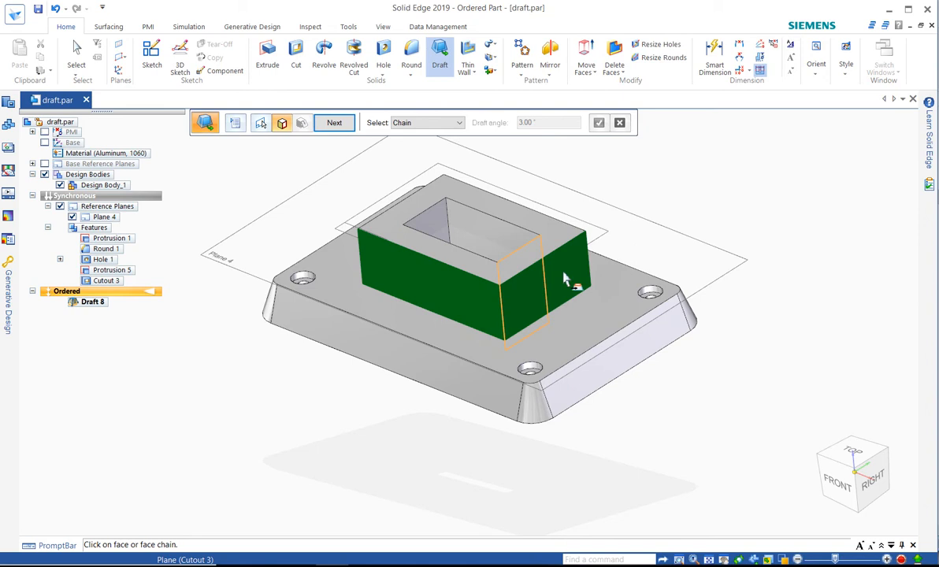
{"action": "left_click", "coordinate": [579, 268]}
{"action": "type", "text": "2"}
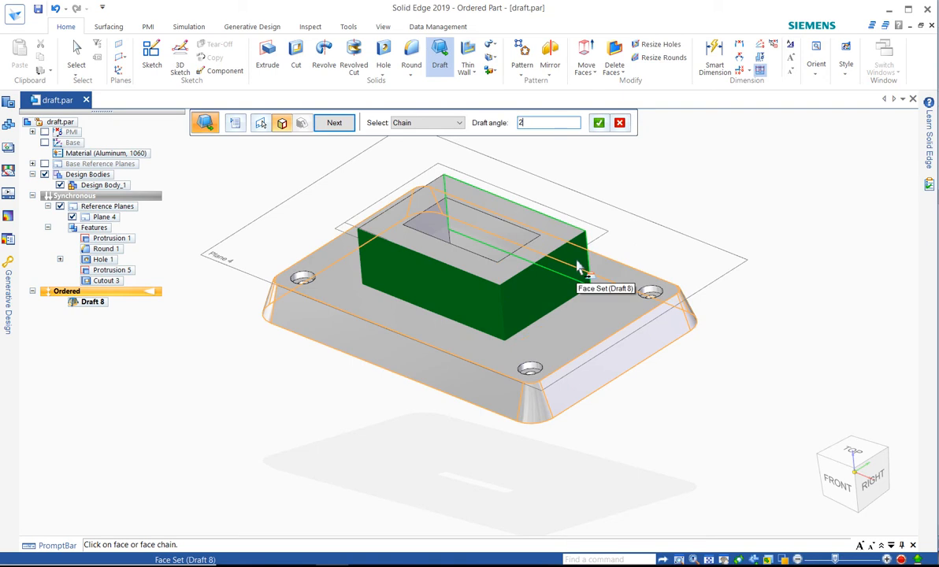
{"action": "key", "text": "Return"}
Direct the raised block's draft so the selected faces flare outward toward the base plate, and finish the feature
{"action": "left_click", "coordinate": [334, 123]}
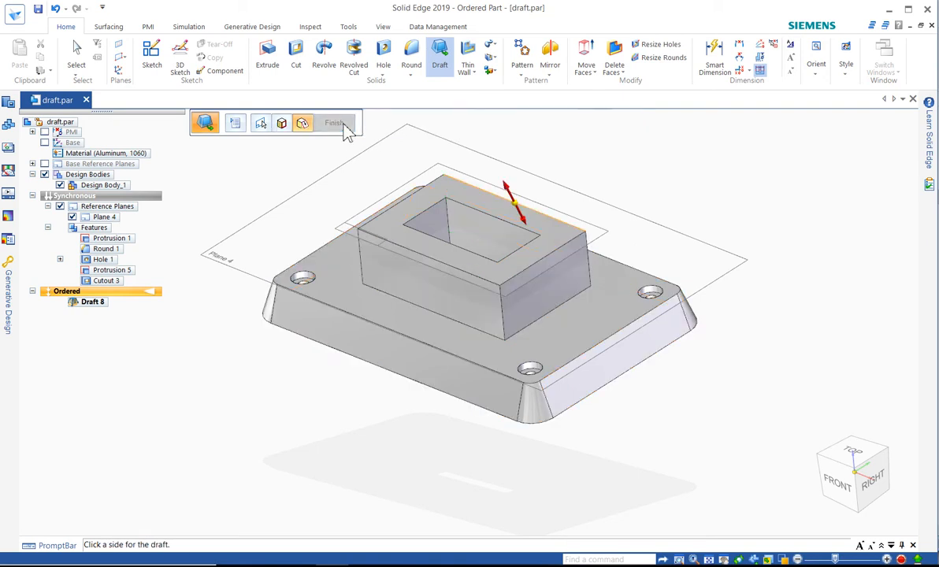
{"action": "left_click", "coordinate": [426, 170]}
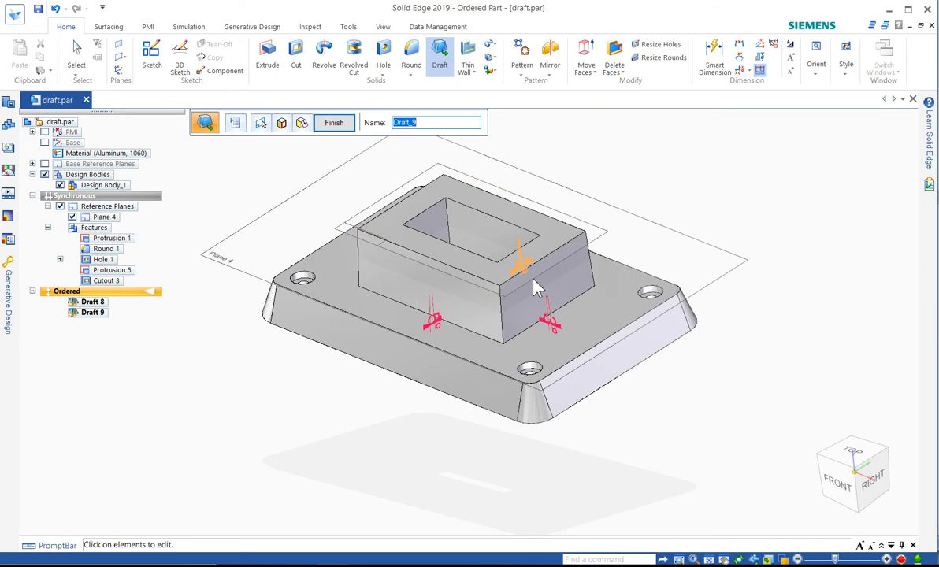
{"action": "left_click", "coordinate": [334, 126]}
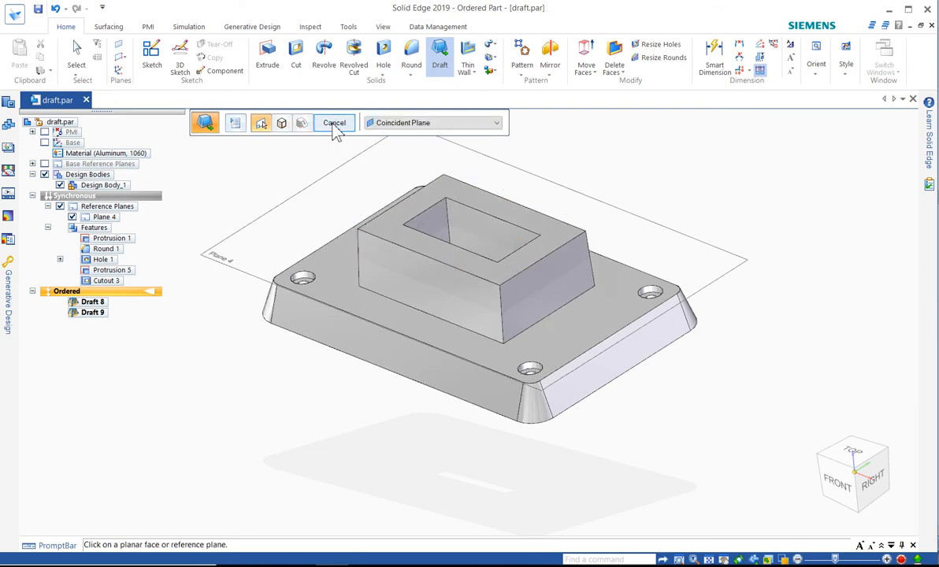
{"action": "left_click", "coordinate": [334, 125]}
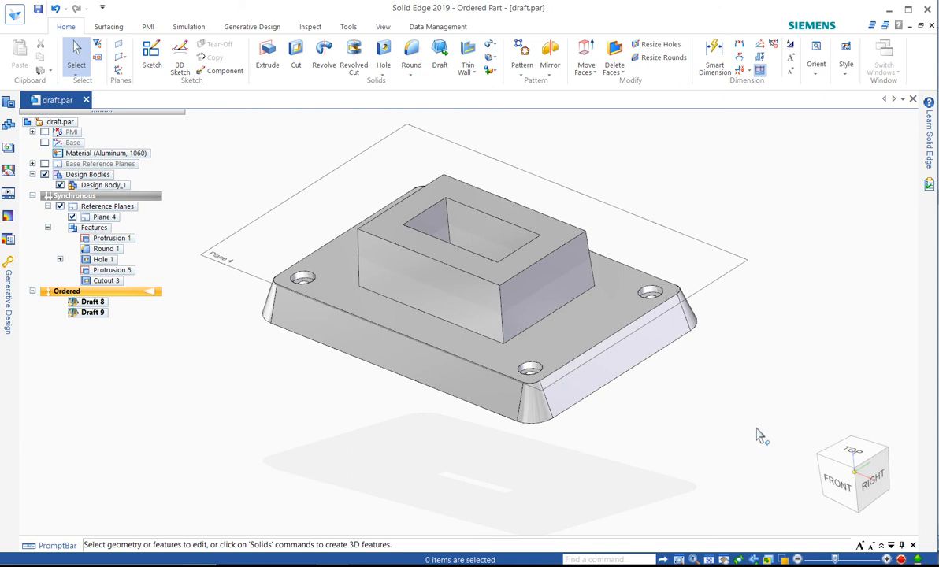
{"action": "left_click", "coordinate": [901, 560]}
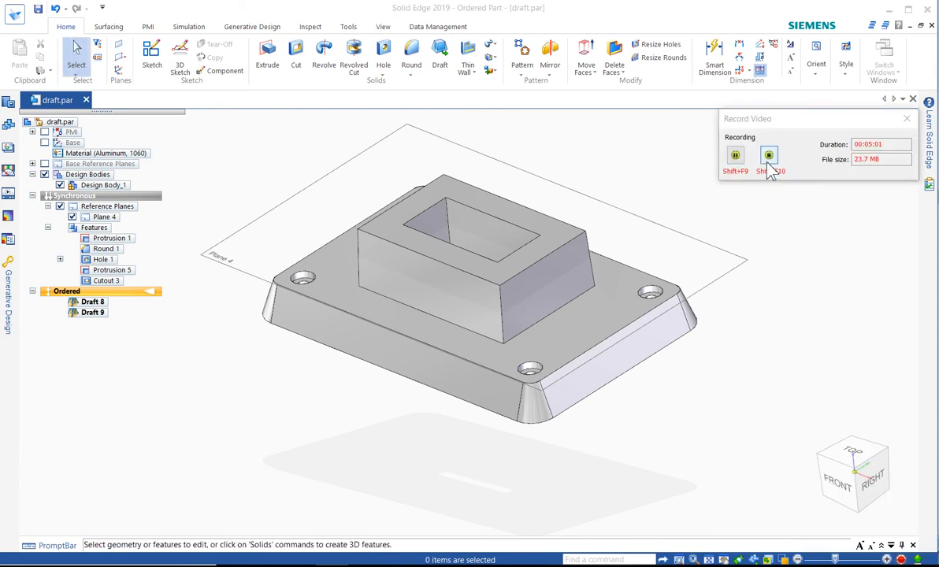